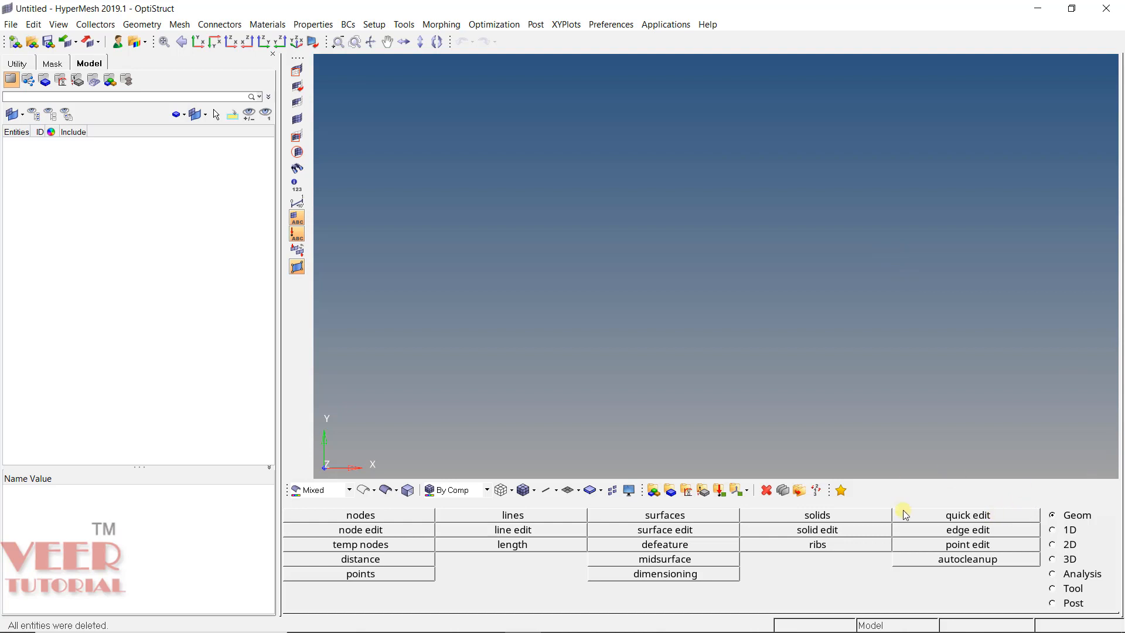
{"action": "left_click", "coordinate": [971, 515]}
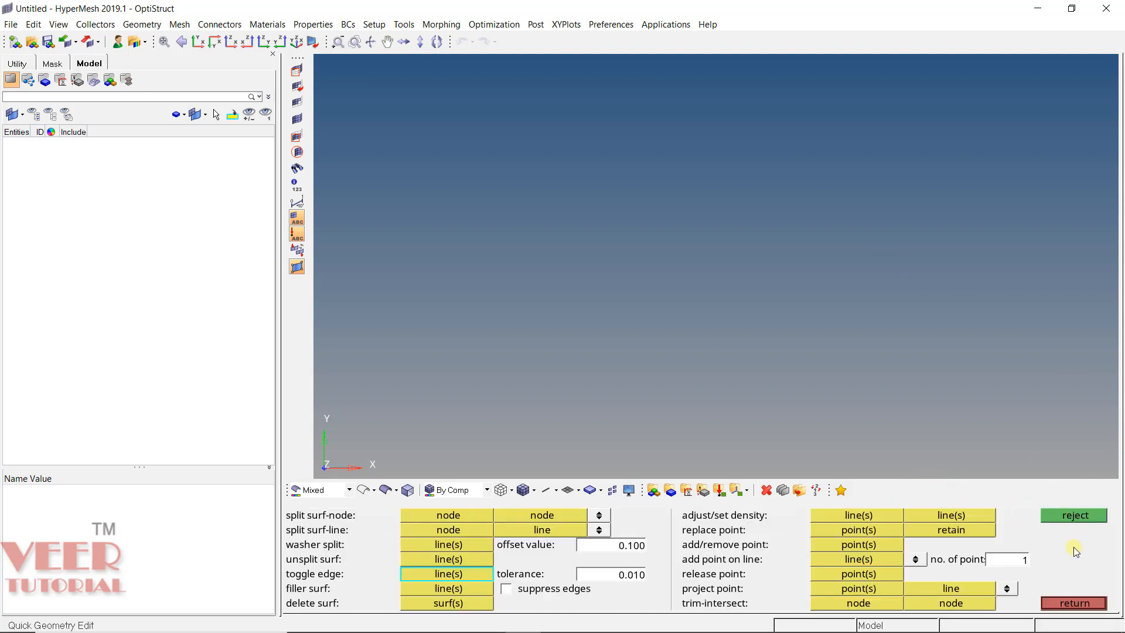
{"action": "left_click", "coordinate": [1079, 602]}
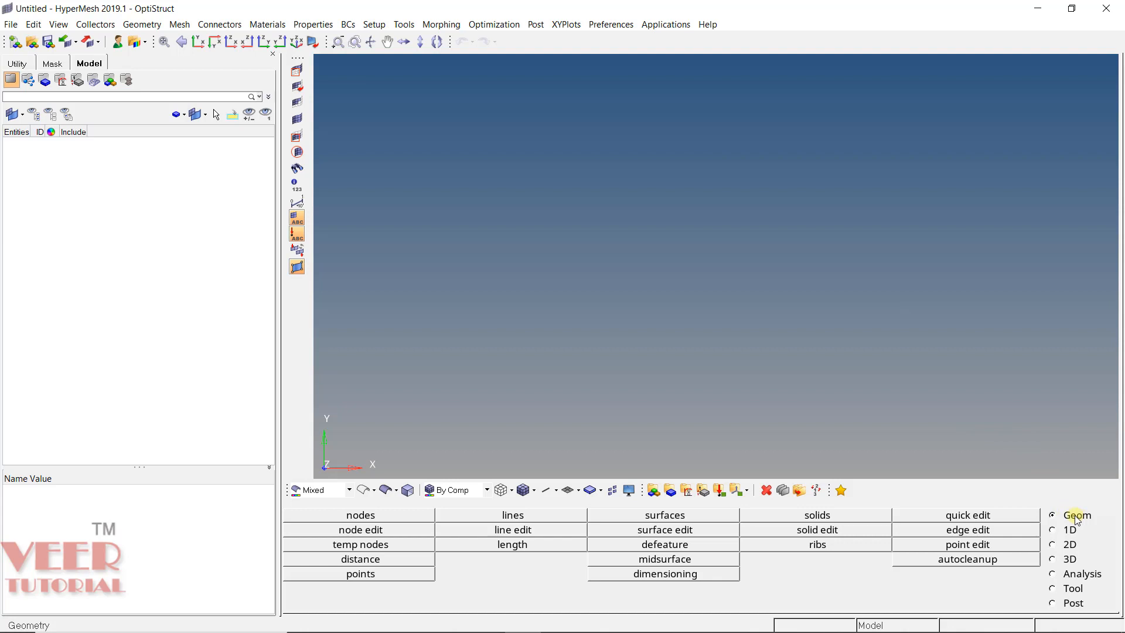
{"action": "left_click", "coordinate": [832, 531]}
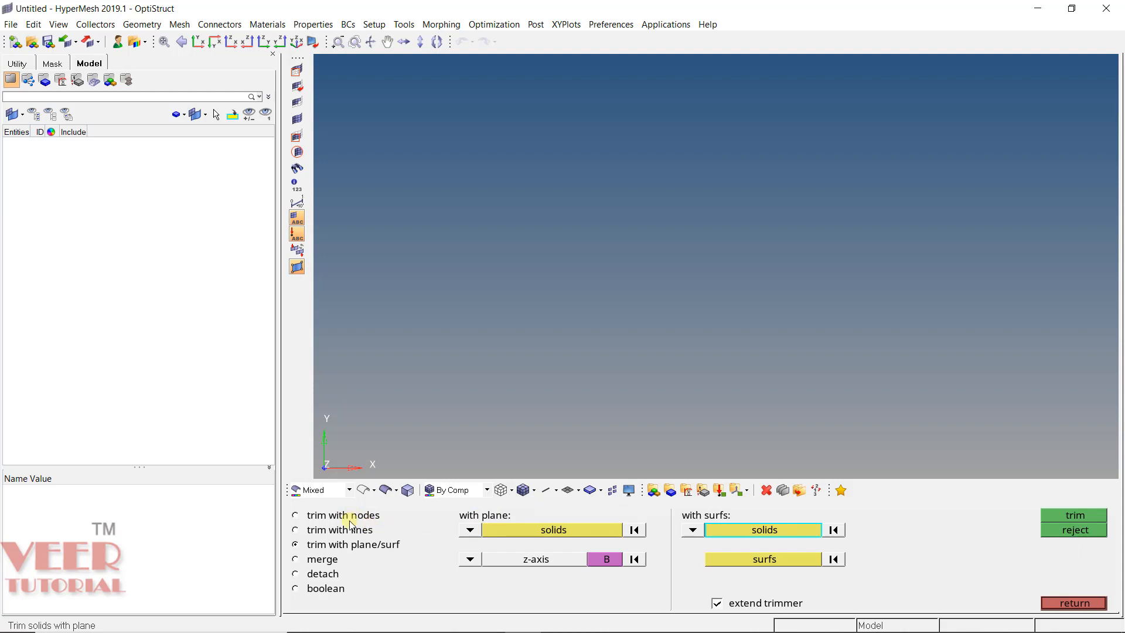
{"action": "left_click", "coordinate": [1068, 602]}
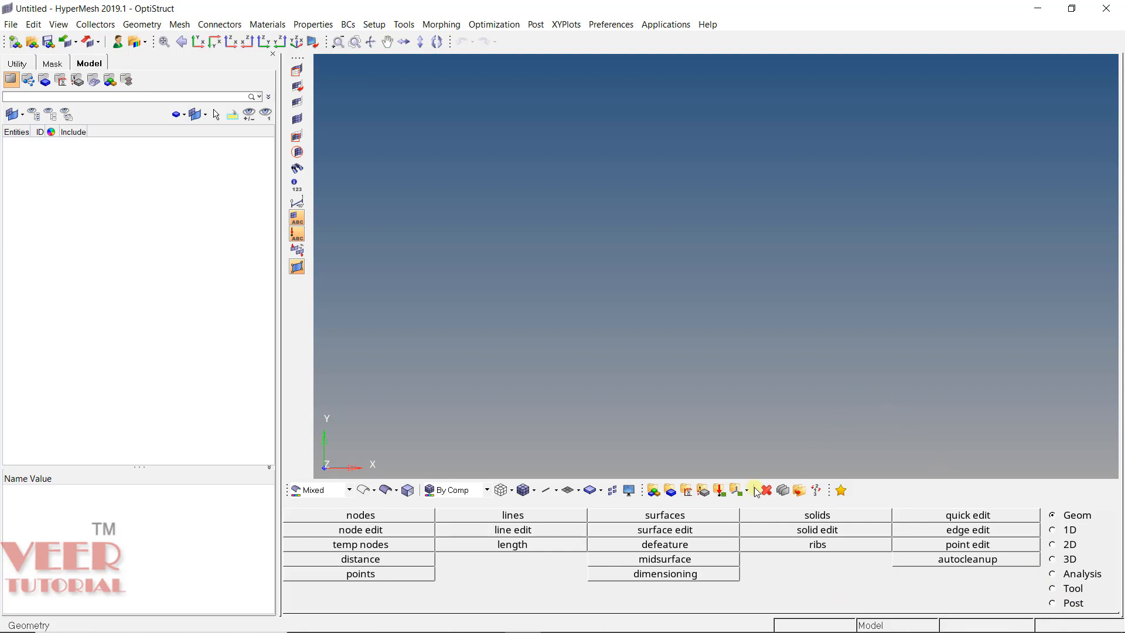
{"action": "left_click", "coordinate": [683, 531]}
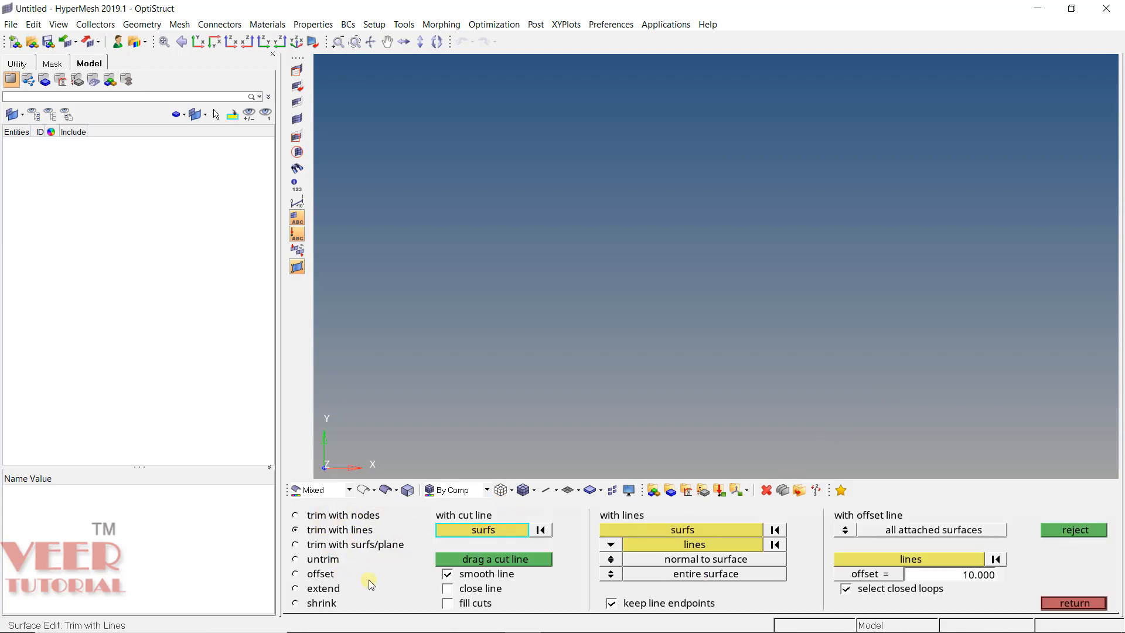
{"action": "left_click", "coordinate": [1072, 604]}
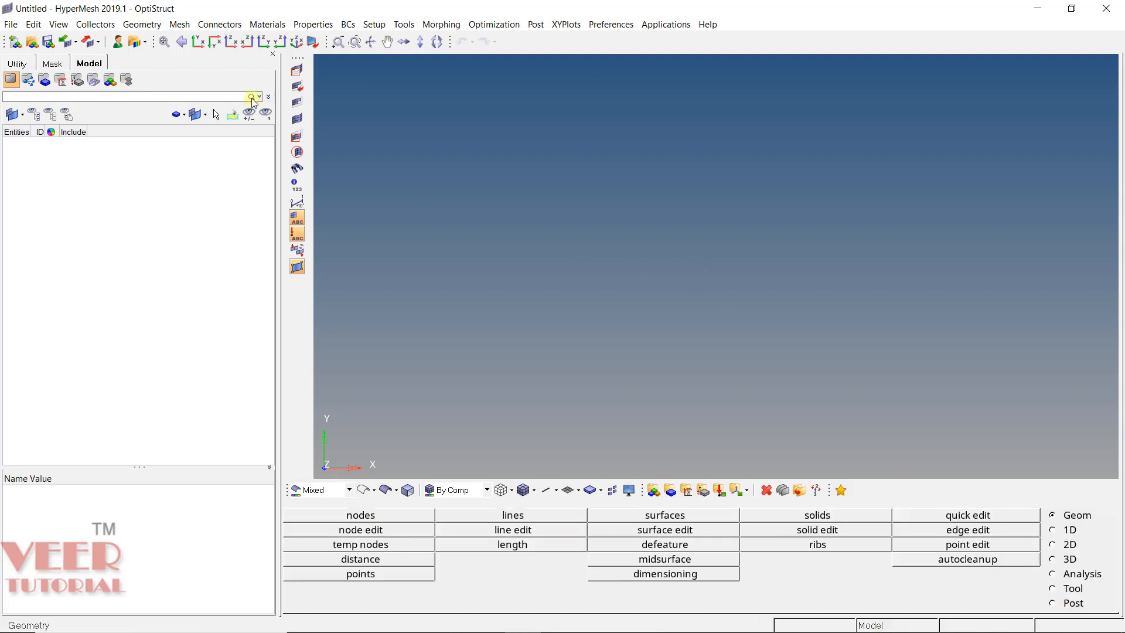
- Open the Hex_1 model from the Hex mesh folder
{"action": "left_click", "coordinate": [38, 46]}
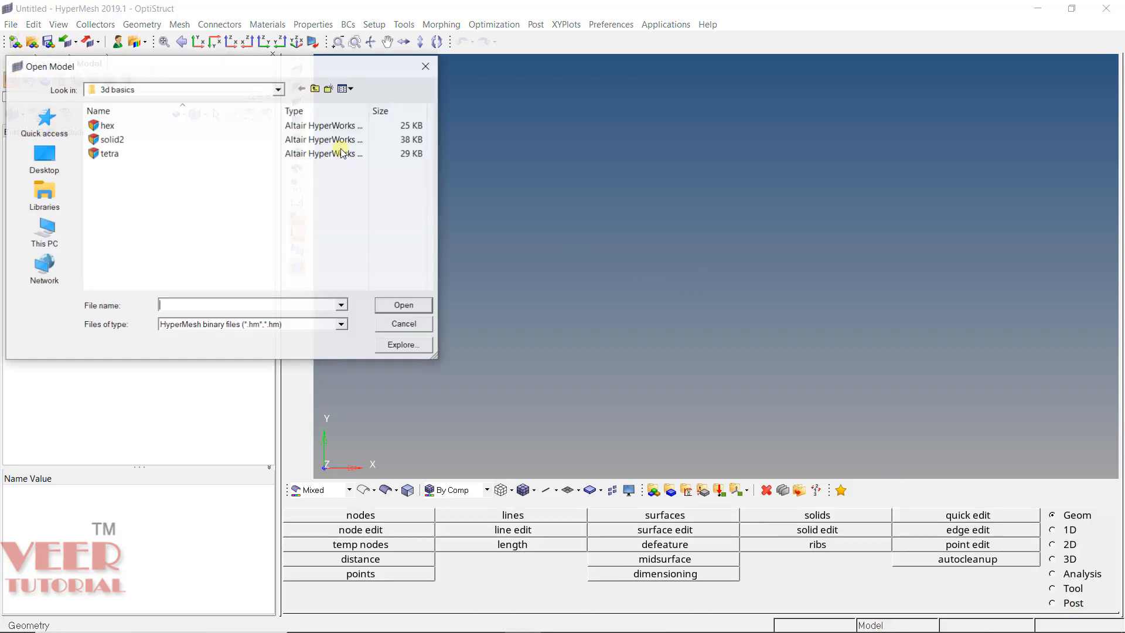
{"action": "left_click", "coordinate": [316, 89]}
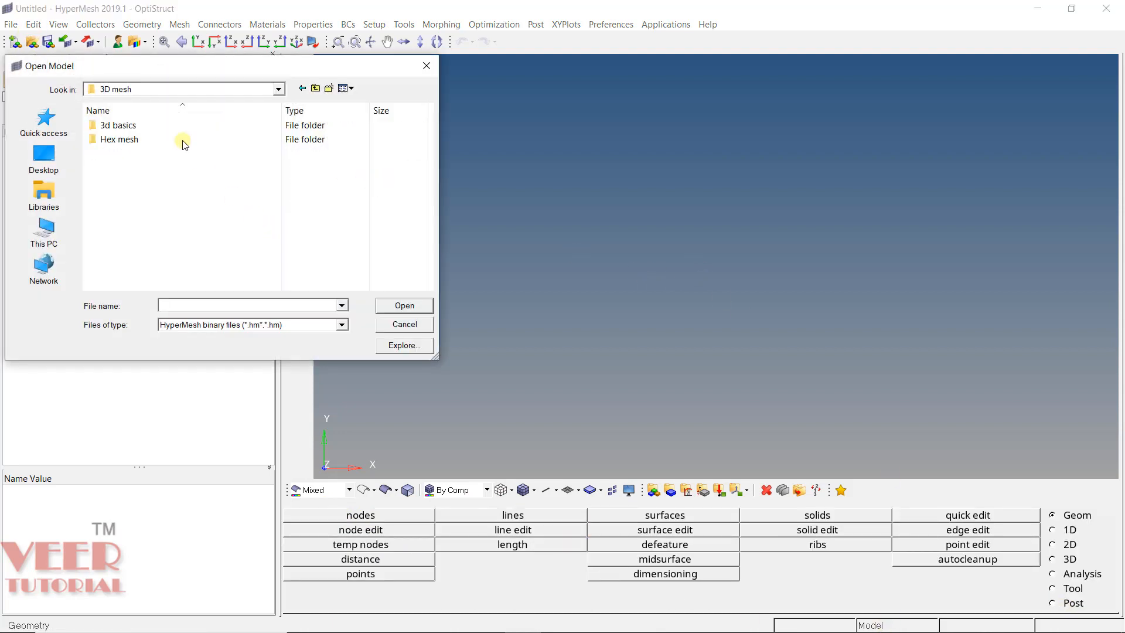
{"action": "double_click", "coordinate": [138, 141]}
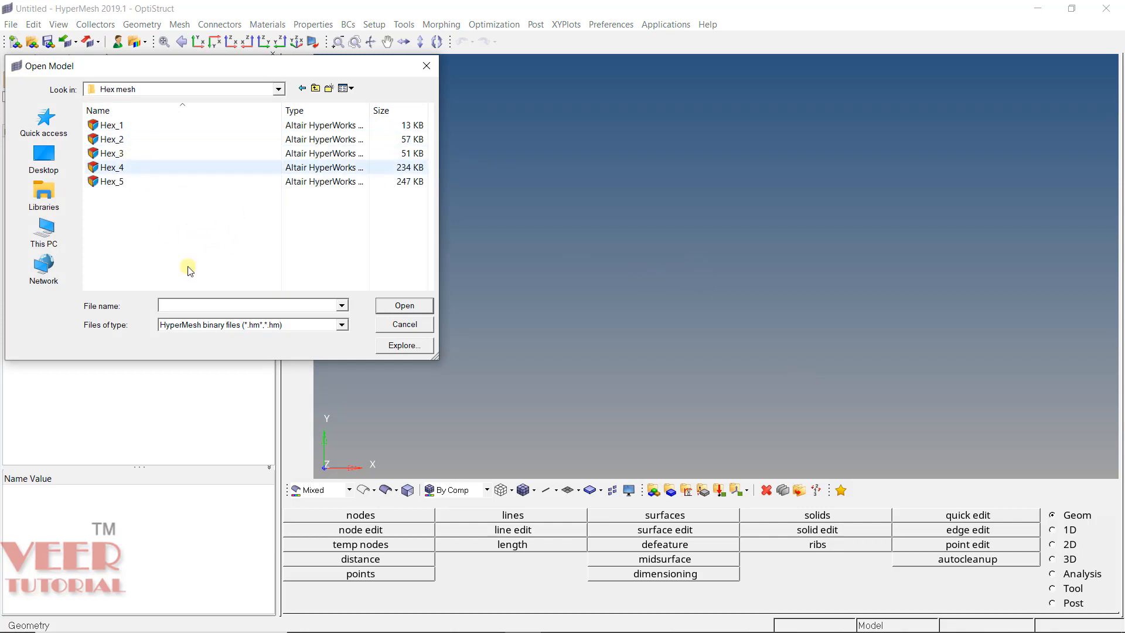
{"action": "double_click", "coordinate": [122, 128]}
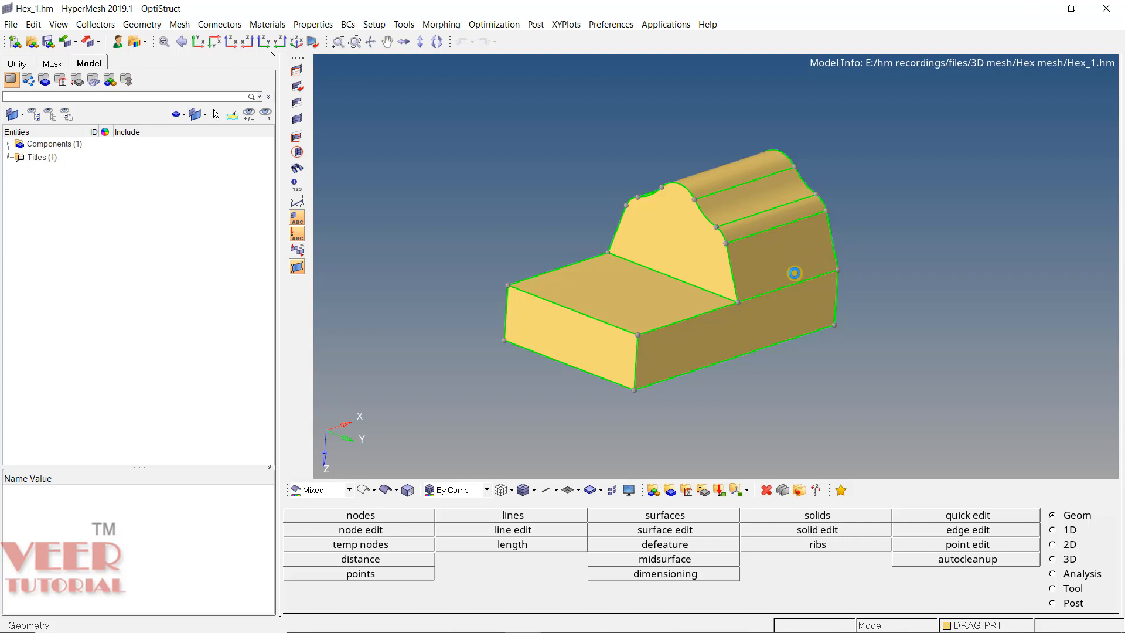
- Trim the solid with a straight cut line drawn across the low base, roughly midway between its free end and the raised profile
{"action": "left_click_drag", "start_coordinate": [795, 273], "coordinate": [647, 270], "text": "ctrl"}
{"action": "left_click_drag", "start_coordinate": [888, 239], "coordinate": [834, 268], "text": "ctrl"}
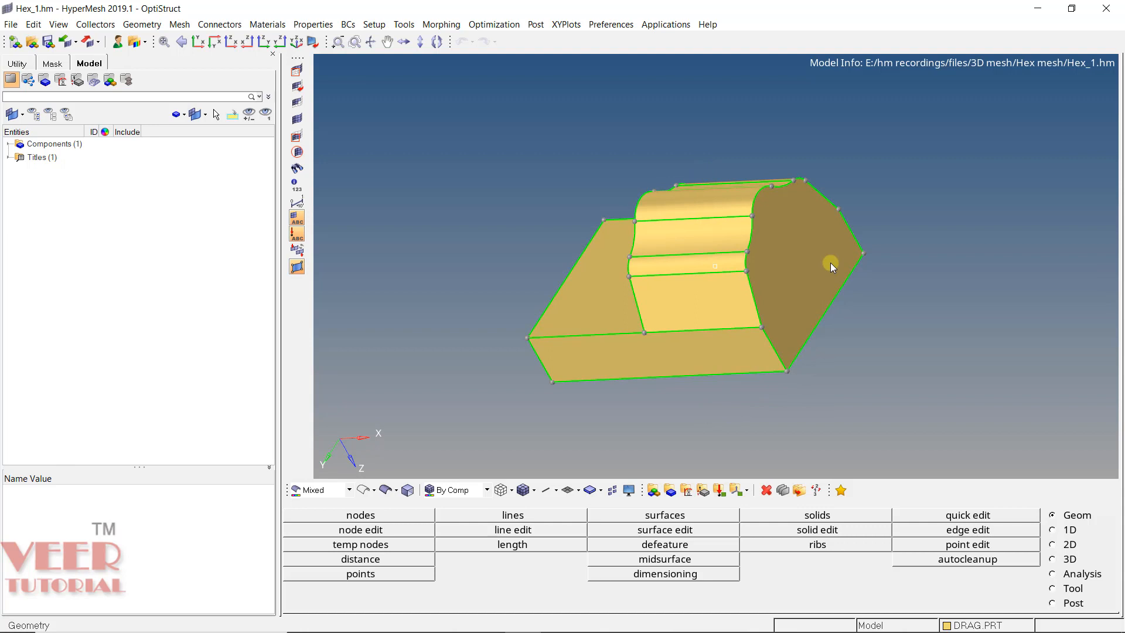
{"action": "left_click_drag", "start_coordinate": [602, 293], "coordinate": [884, 281], "text": "ctrl"}
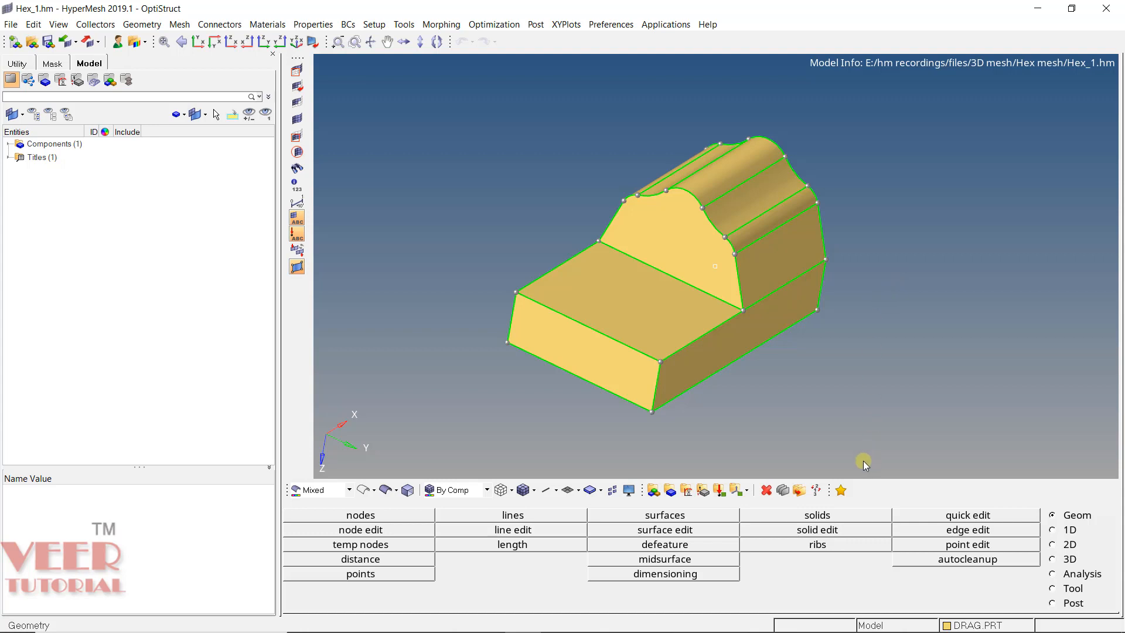
{"action": "left_click", "coordinate": [828, 530]}
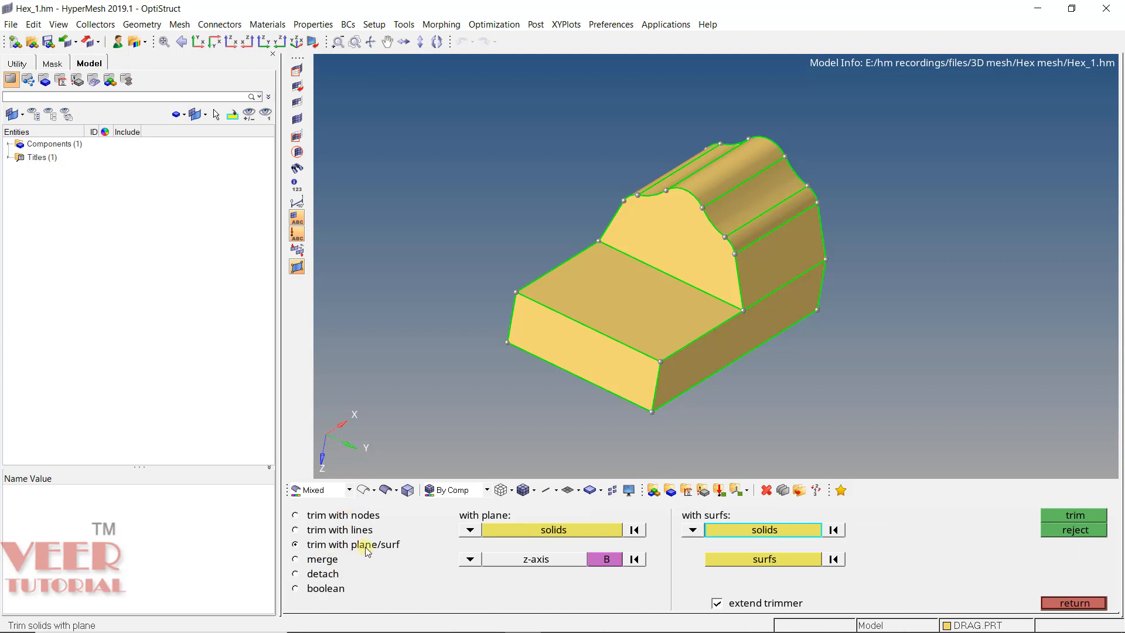
{"action": "left_click", "coordinate": [324, 533]}
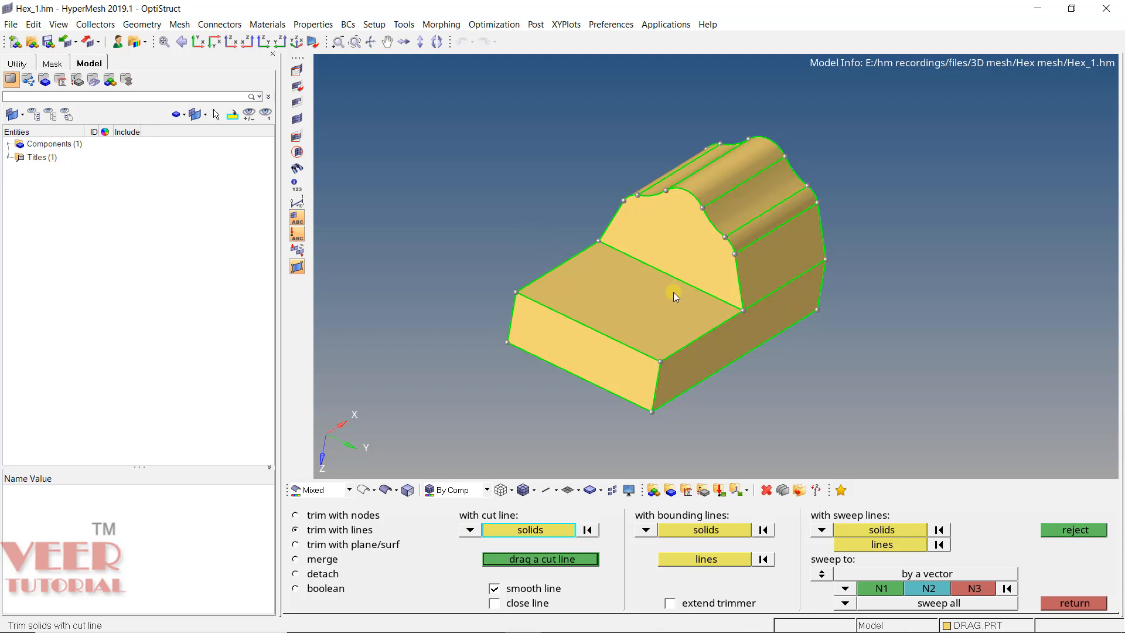
{"action": "mouse_move", "coordinate": [677, 306]}
{"action": "left_mouse_down", "text": "ctrl"}
{"action": "mouse_move", "coordinate": [764, 315]}
{"action": "mouse_move", "coordinate": [606, 328]}
{"action": "mouse_move", "coordinate": [614, 339]}
{"action": "mouse_move", "coordinate": [603, 342]}
{"action": "left_mouse_up", "text": "ctrl"}
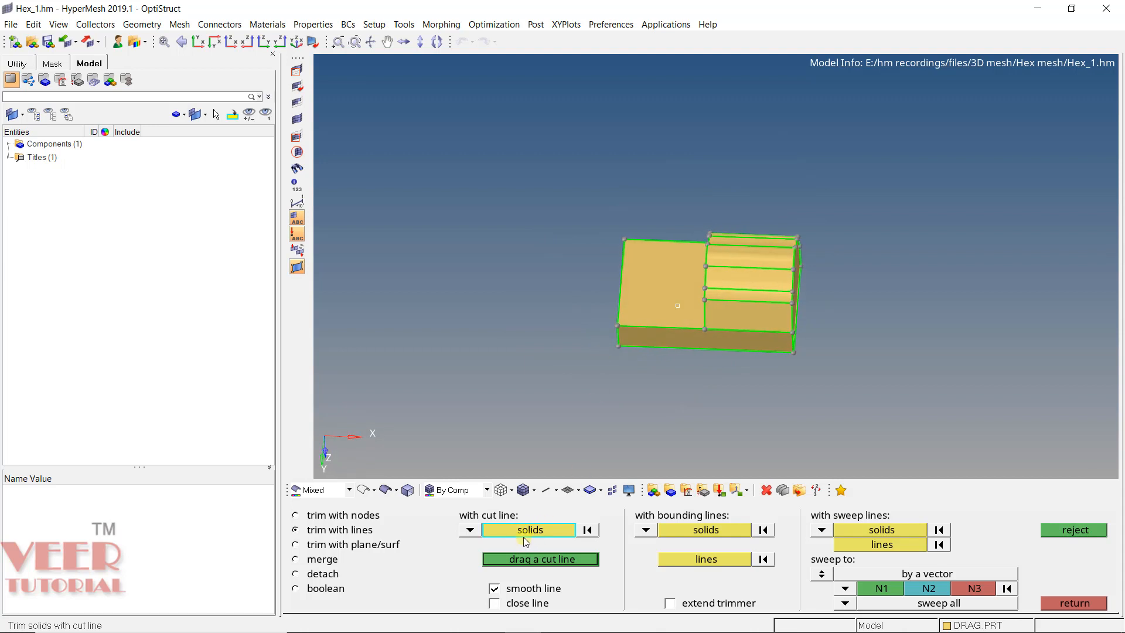
{"action": "scroll", "coordinate": [705, 340], "scroll_direction": "up", "scroll_amount": 3}
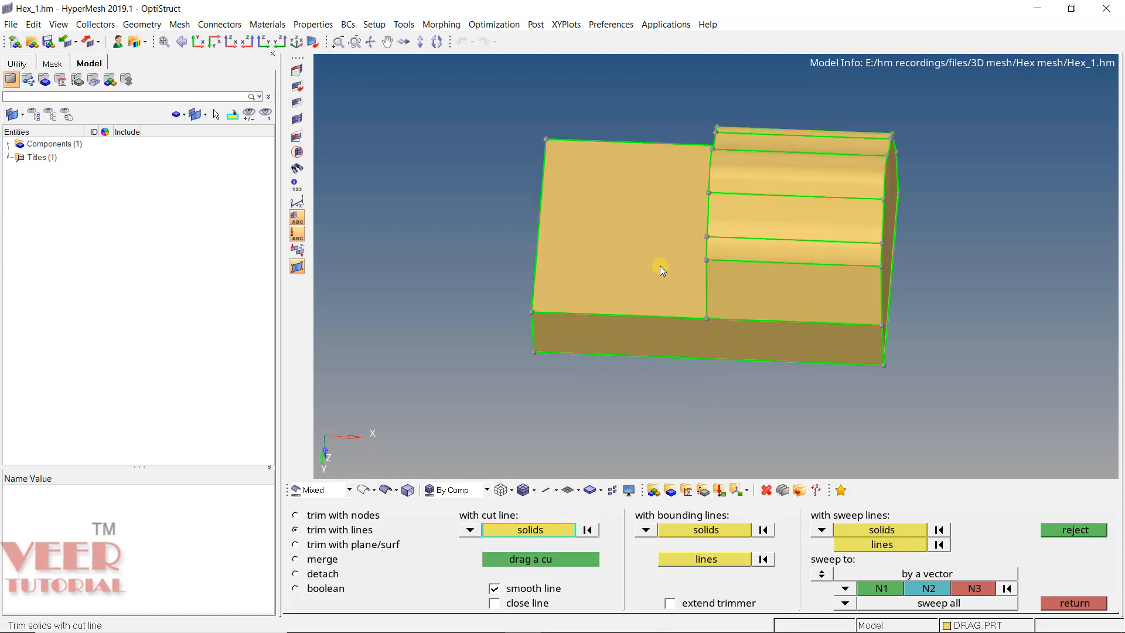
{"action": "left_click", "coordinate": [660, 265]}
{"action": "scroll", "coordinate": [696, 346], "scroll_direction": "down", "scroll_amount": 3}
{"action": "left_click_drag", "start_coordinate": [695, 361], "coordinate": [799, 351], "text": "ctrl"}
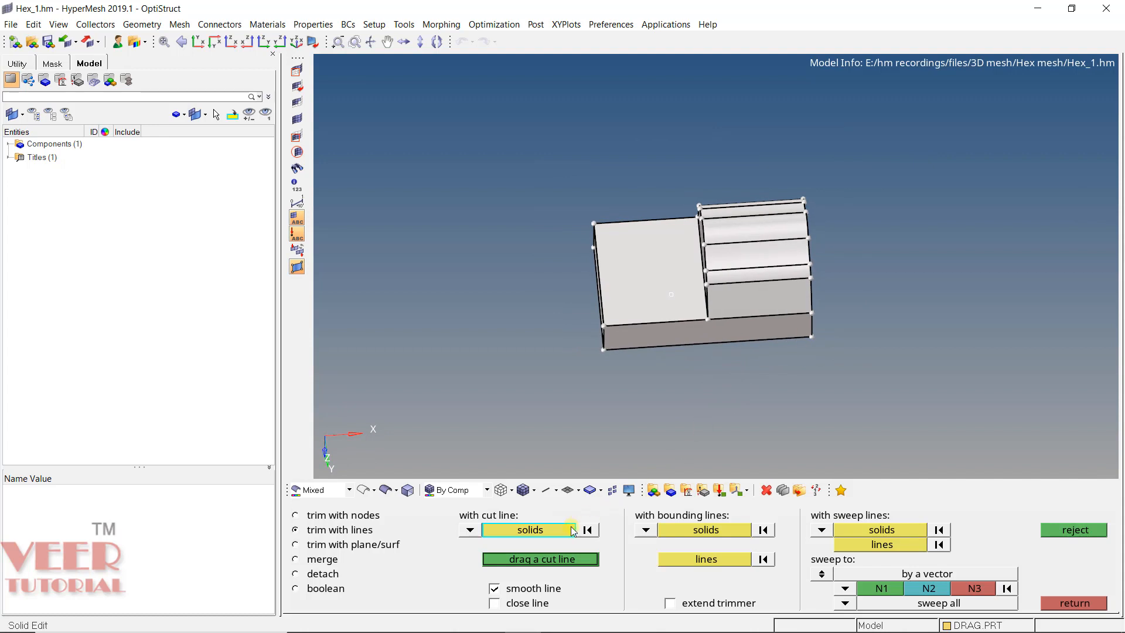
{"action": "left_click", "coordinate": [550, 557]}
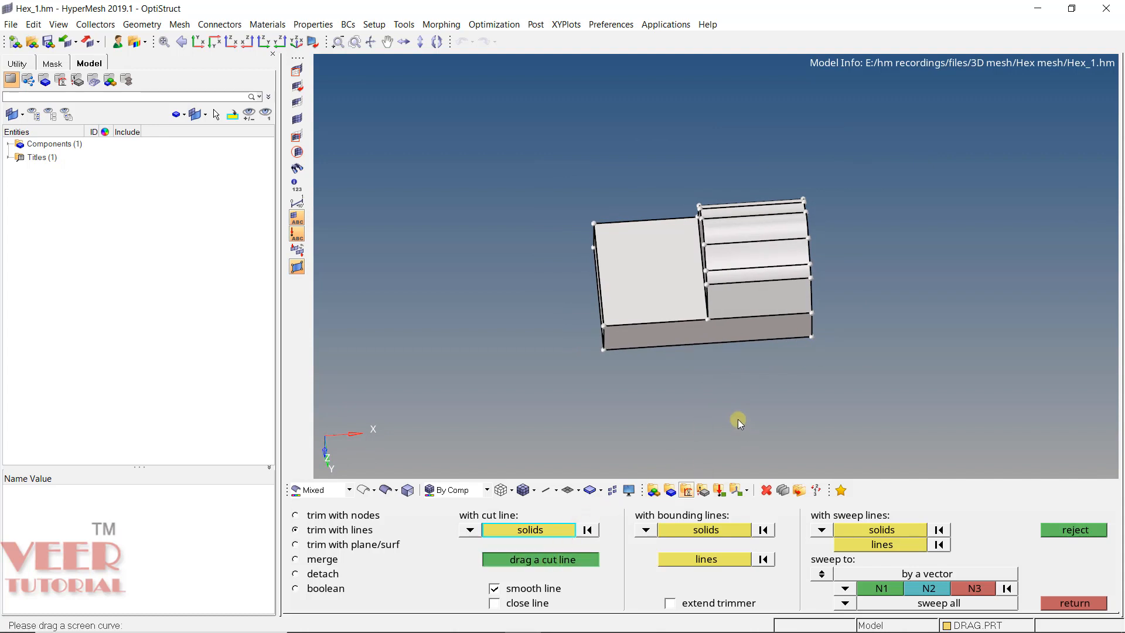
{"action": "left_click", "coordinate": [642, 136]}
{"action": "left_click", "coordinate": [670, 444]}
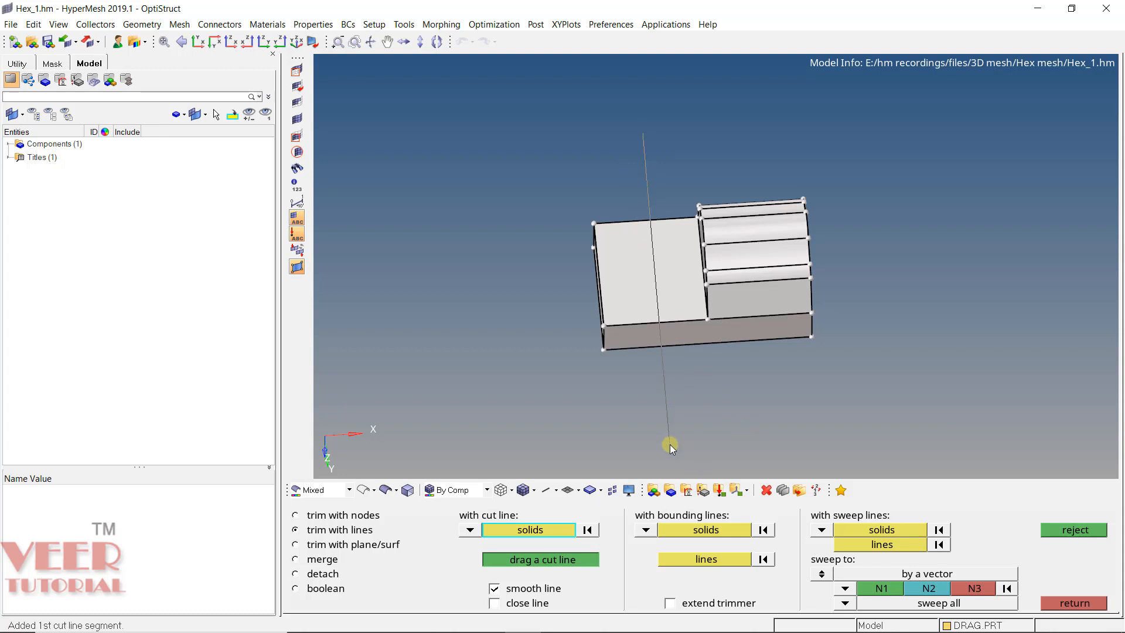
{"action": "middle_click", "coordinate": [726, 413]}
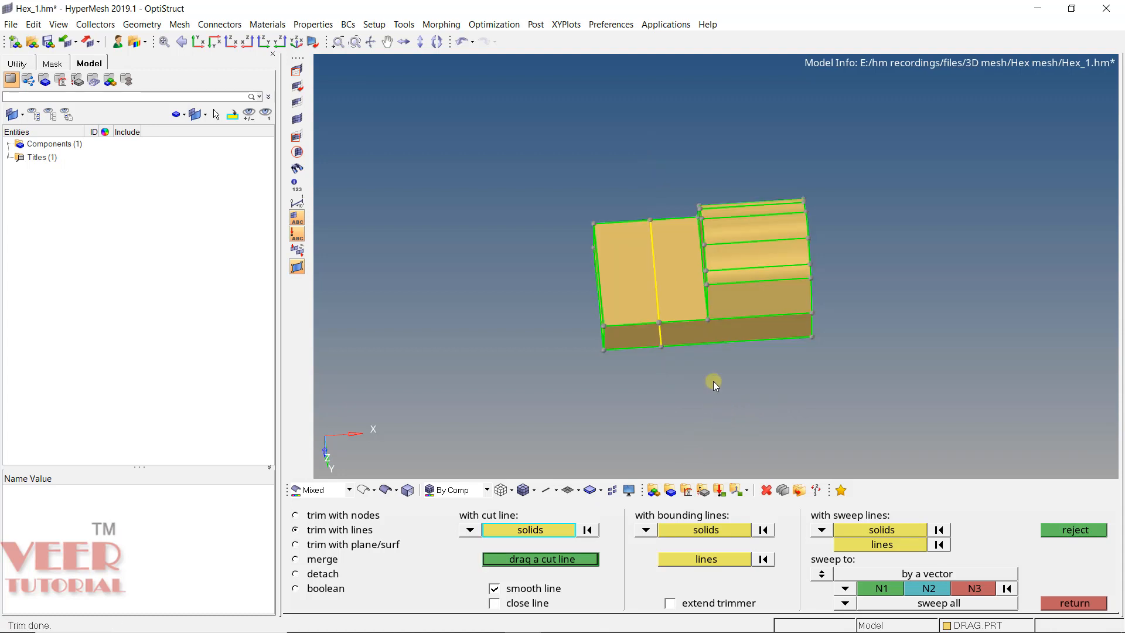
- Check the split by highlighting the solids on both sides of the cut, and clear the selection
{"action": "scroll", "coordinate": [667, 258], "scroll_direction": "up", "scroll_amount": 5}
{"action": "left_click_drag", "start_coordinate": [738, 362], "coordinate": [722, 336], "text": "ctrl"}
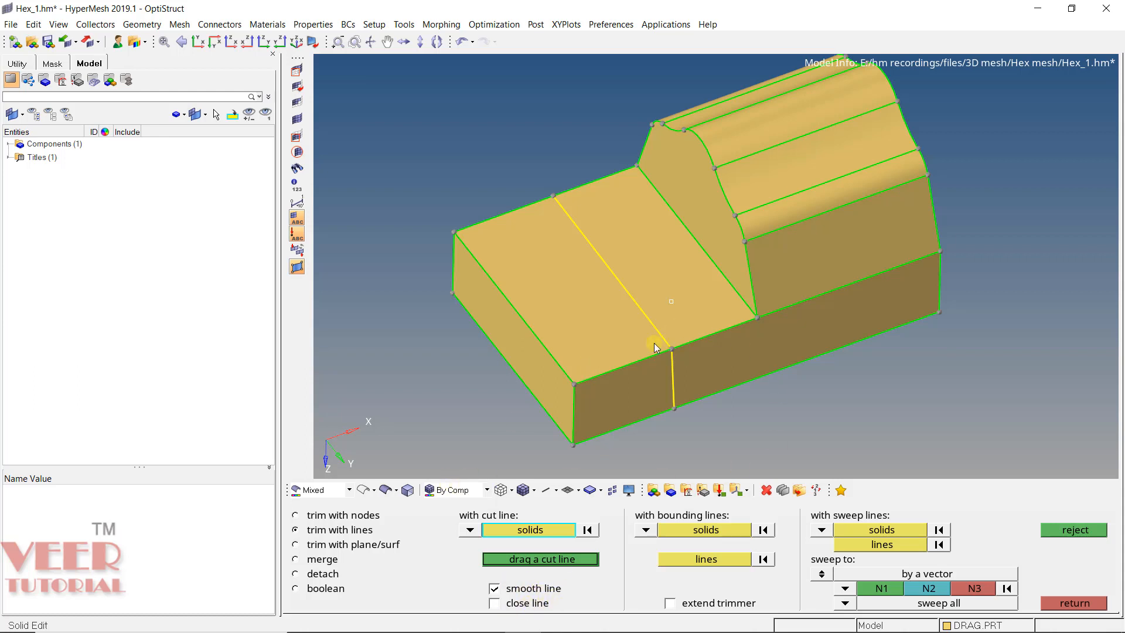
{"action": "left_click", "coordinate": [561, 316]}
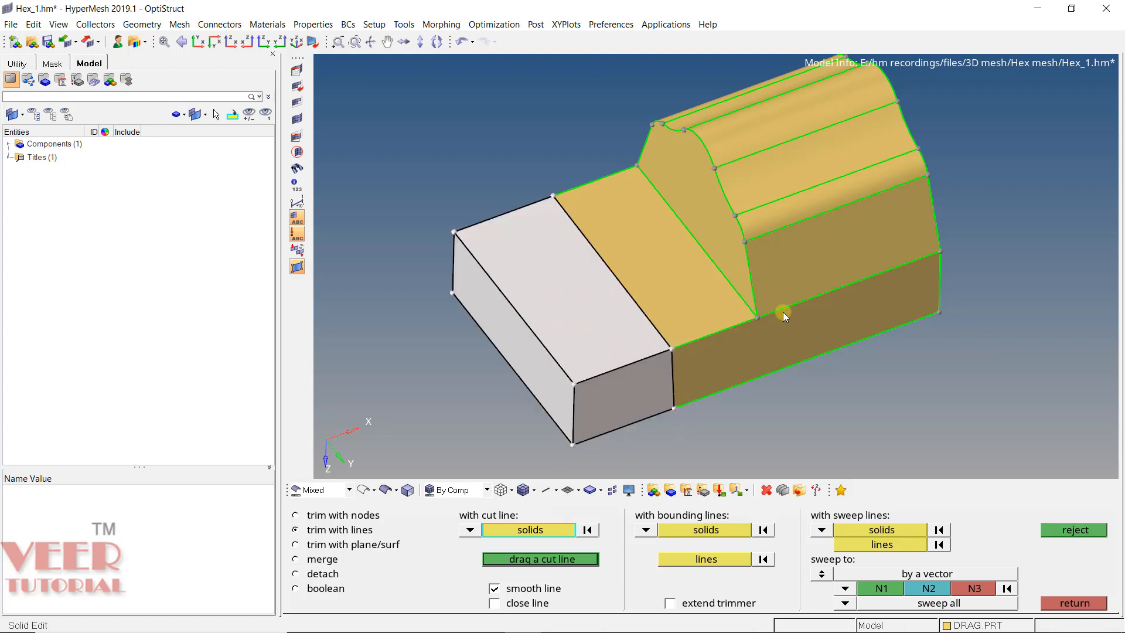
{"action": "left_click", "coordinate": [823, 283]}
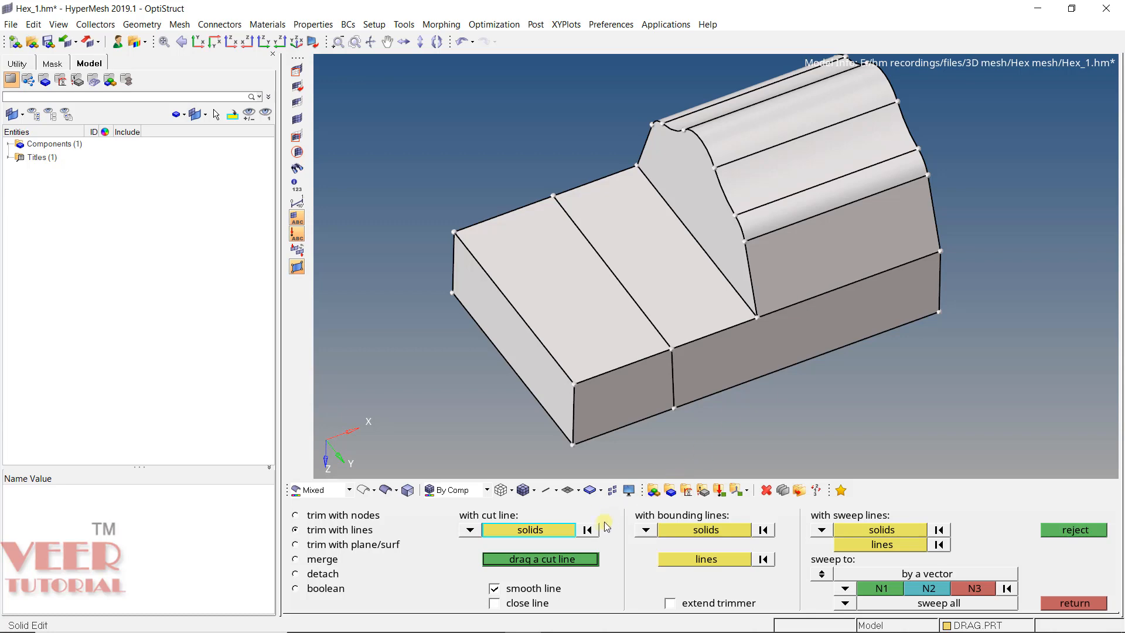
{"action": "left_click", "coordinate": [587, 530]}
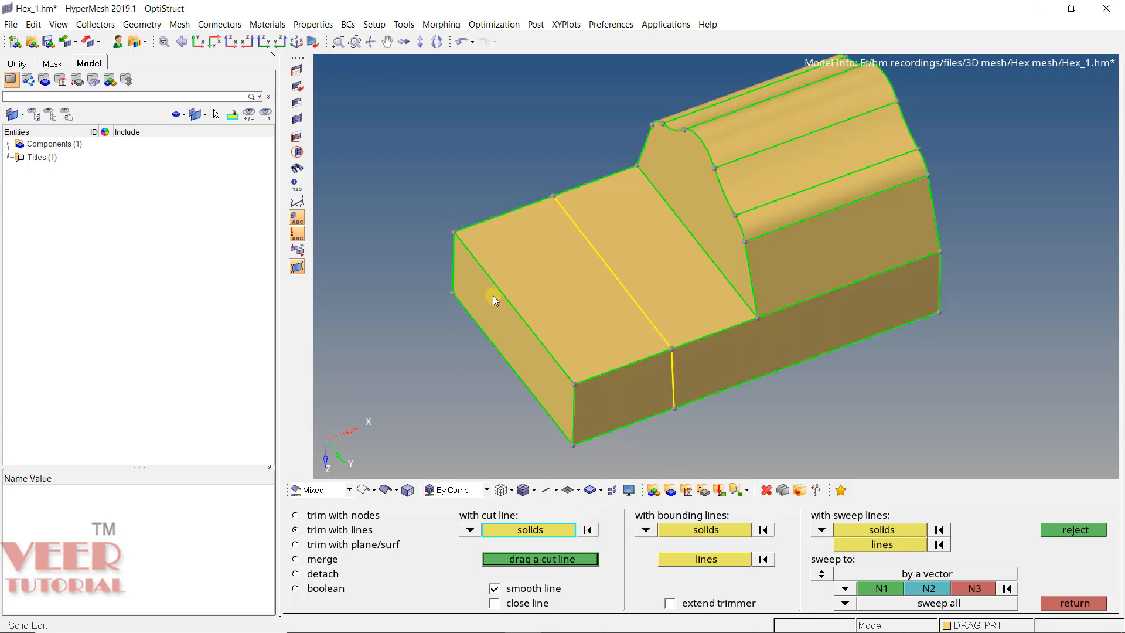
{"action": "scroll", "coordinate": [496, 301], "scroll_direction": "down", "scroll_amount": 4, "text": "ctrl"}
{"action": "scroll", "coordinate": [676, 285], "scroll_direction": "up", "scroll_amount": 6, "text": "ctrl"}
{"action": "mouse_move", "coordinate": [657, 269]}
{"action": "left_mouse_down", "text": "ctrl"}
{"action": "mouse_move", "coordinate": [656, 327]}
{"action": "mouse_move", "coordinate": [678, 343]}
{"action": "mouse_move", "coordinate": [736, 450]}
{"action": "left_mouse_up", "text": "ctrl"}
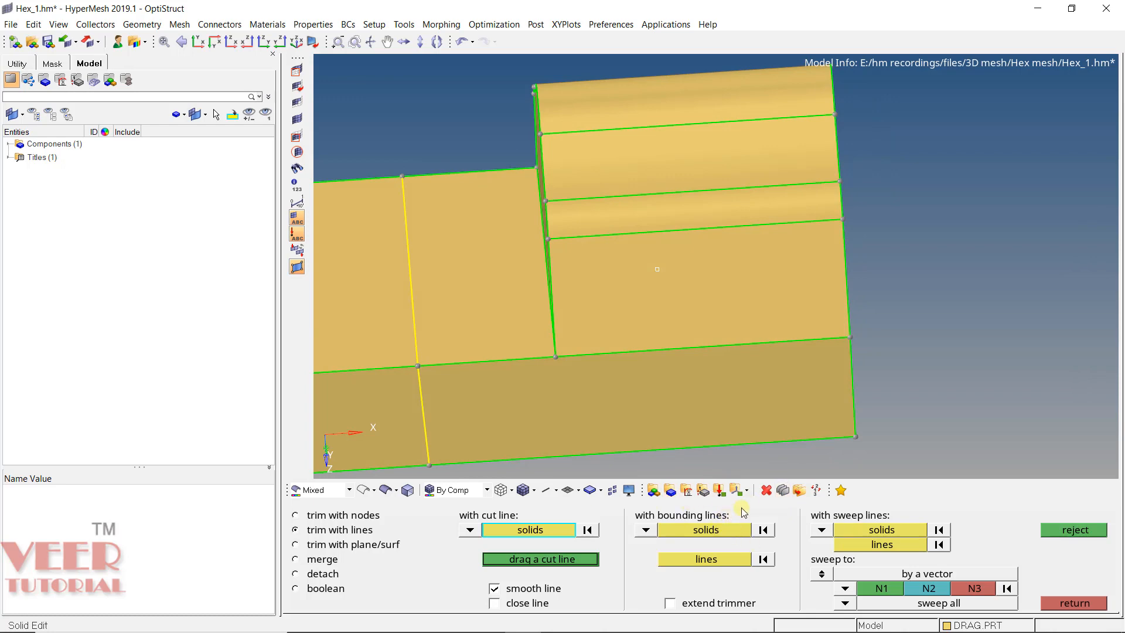
{"action": "scroll", "coordinate": [688, 301], "scroll_direction": "down", "scroll_amount": 4, "text": "ctrl"}
{"action": "mouse_move", "coordinate": [660, 280]}
{"action": "left_mouse_down", "text": "ctrl"}
{"action": "mouse_move", "coordinate": [666, 333]}
{"action": "mouse_move", "coordinate": [638, 307]}
{"action": "left_mouse_up", "text": "ctrl"}
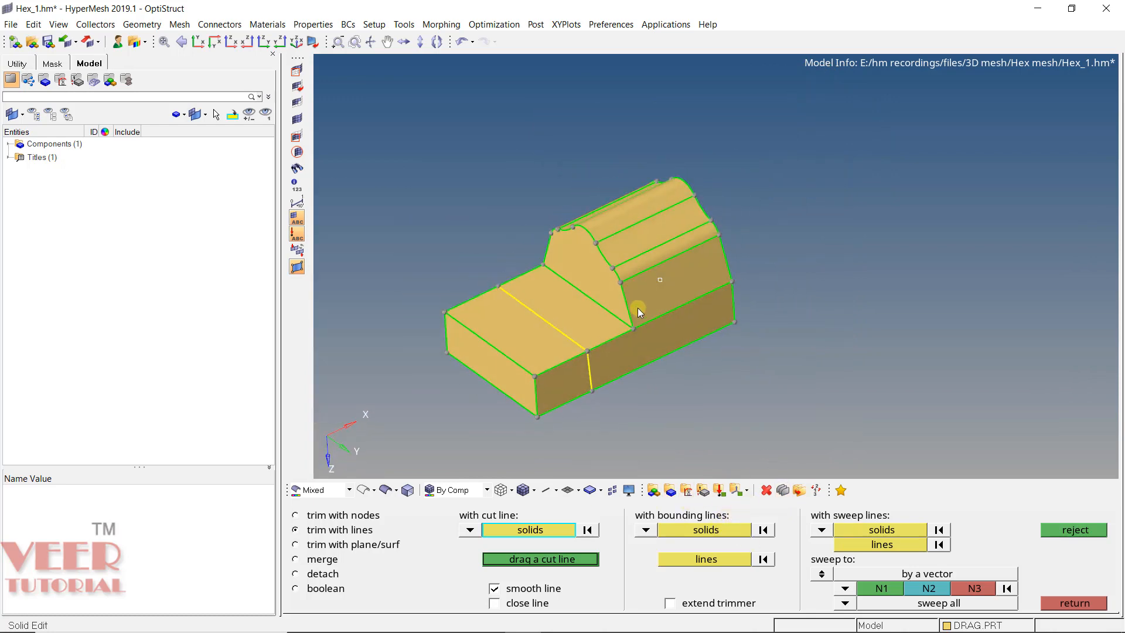
{"action": "scroll", "coordinate": [619, 279], "scroll_direction": "up", "scroll_amount": 4}
{"action": "left_click", "coordinate": [706, 526]}
{"action": "left_click", "coordinate": [652, 321]}
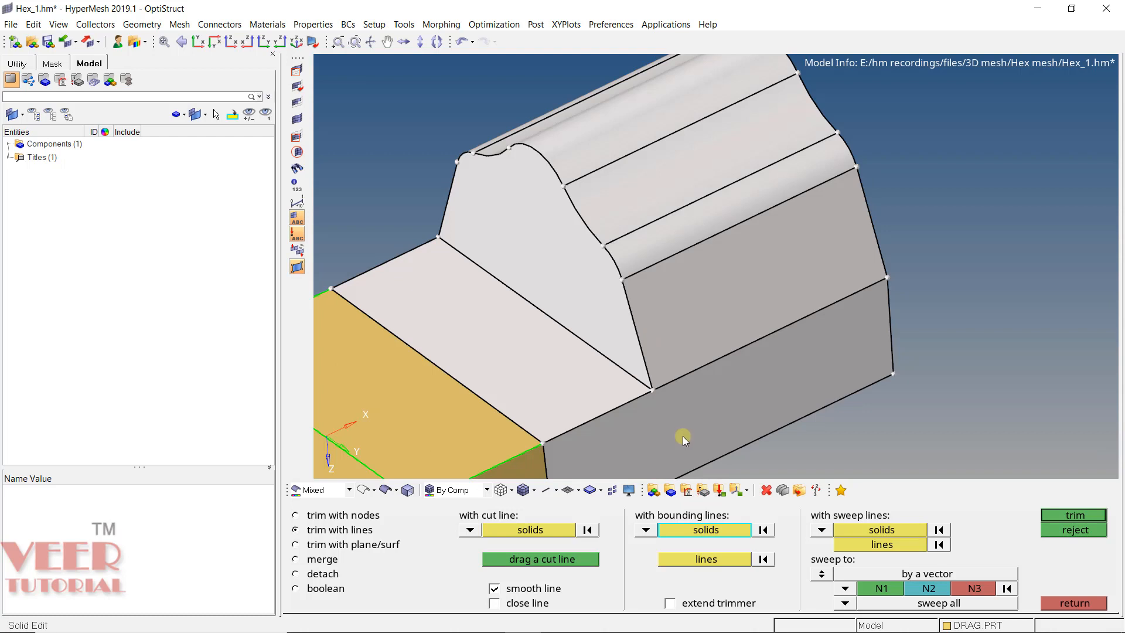
{"action": "left_click", "coordinate": [699, 561]}
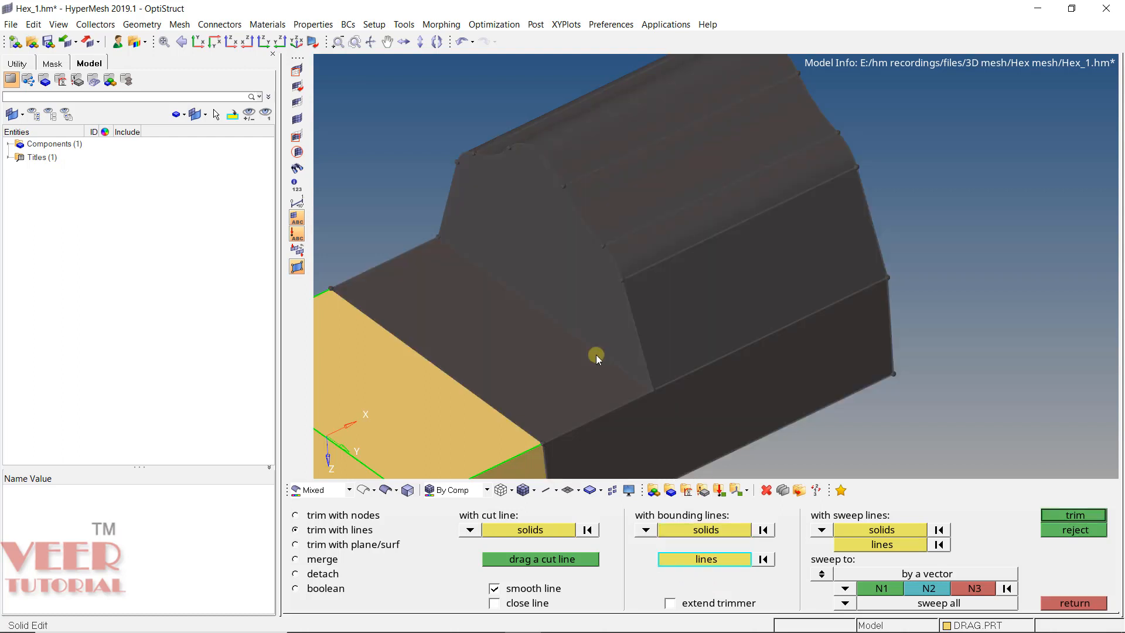
{"action": "left_click", "coordinate": [596, 355]}
{"action": "left_click", "coordinate": [744, 343]}
{"action": "scroll", "coordinate": [716, 317], "scroll_direction": "down", "scroll_amount": 3}
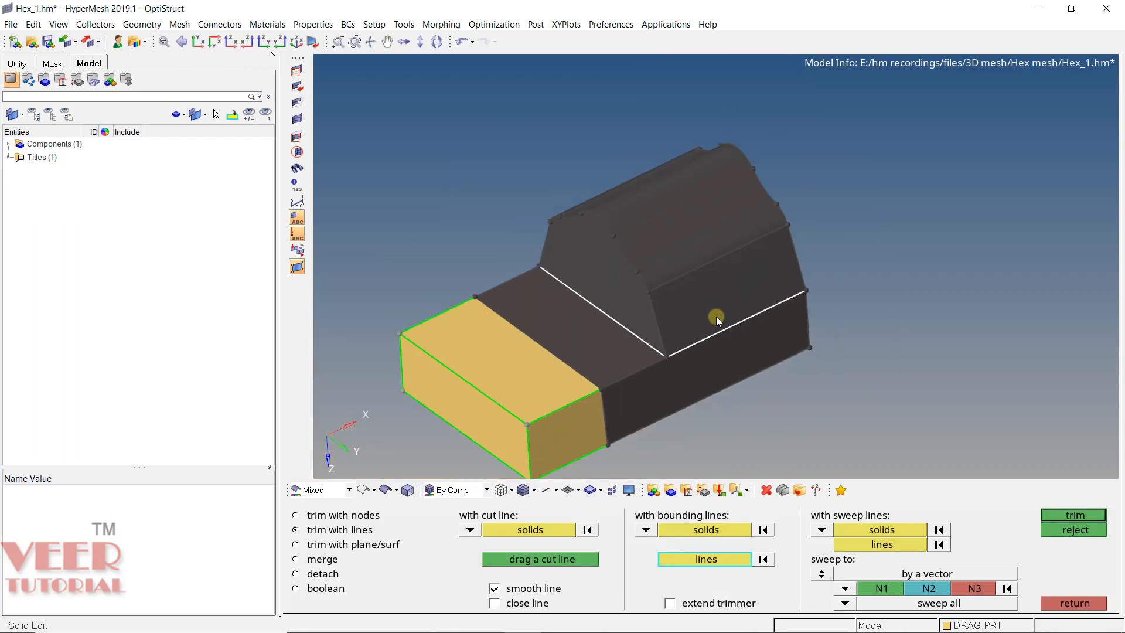
{"action": "left_click_drag", "start_coordinate": [716, 317], "coordinate": [515, 265], "text": "ctrl"}
{"action": "scroll", "coordinate": [807, 389], "scroll_direction": "up", "scroll_amount": 3, "text": "ctrl"}
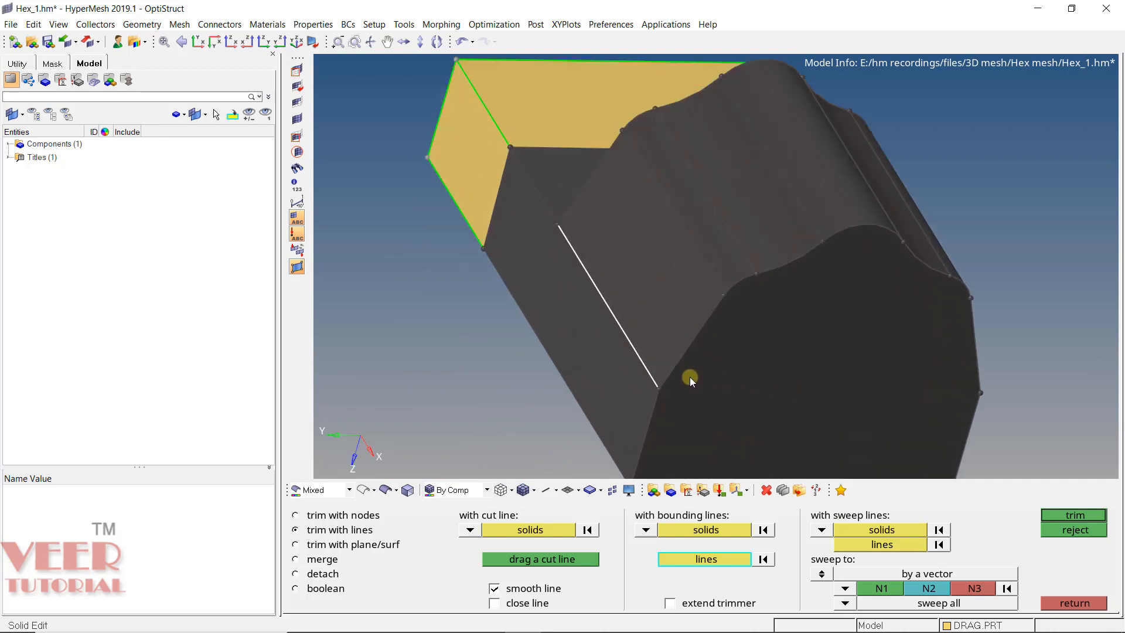
{"action": "scroll", "coordinate": [646, 348], "scroll_direction": "down", "scroll_amount": 2}
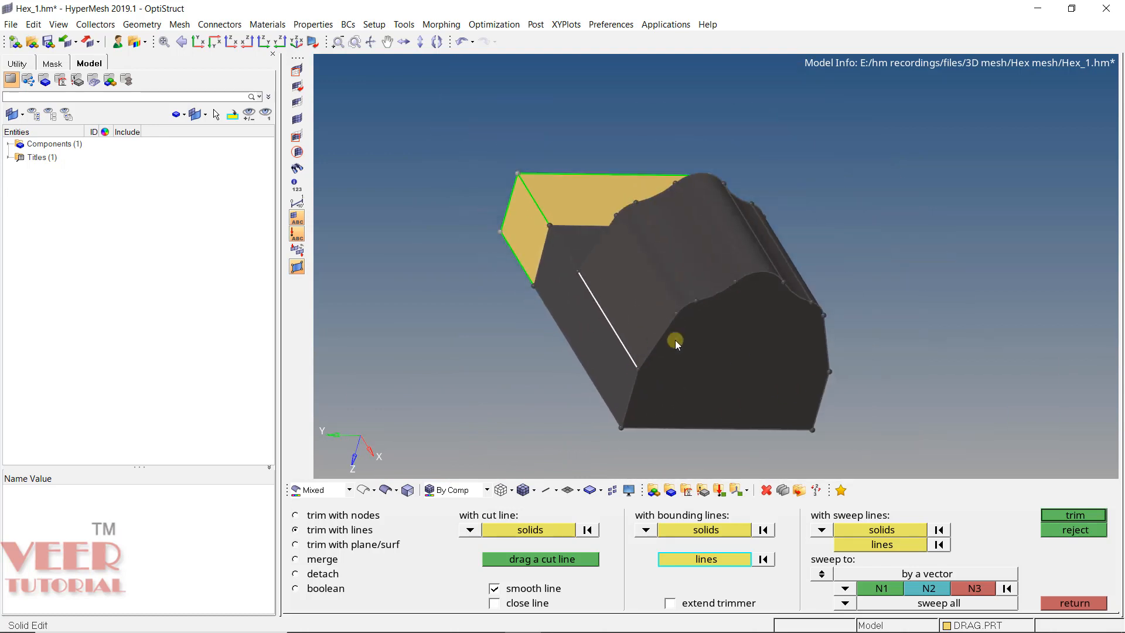
{"action": "scroll", "coordinate": [670, 349], "scroll_direction": "up", "scroll_amount": 4}
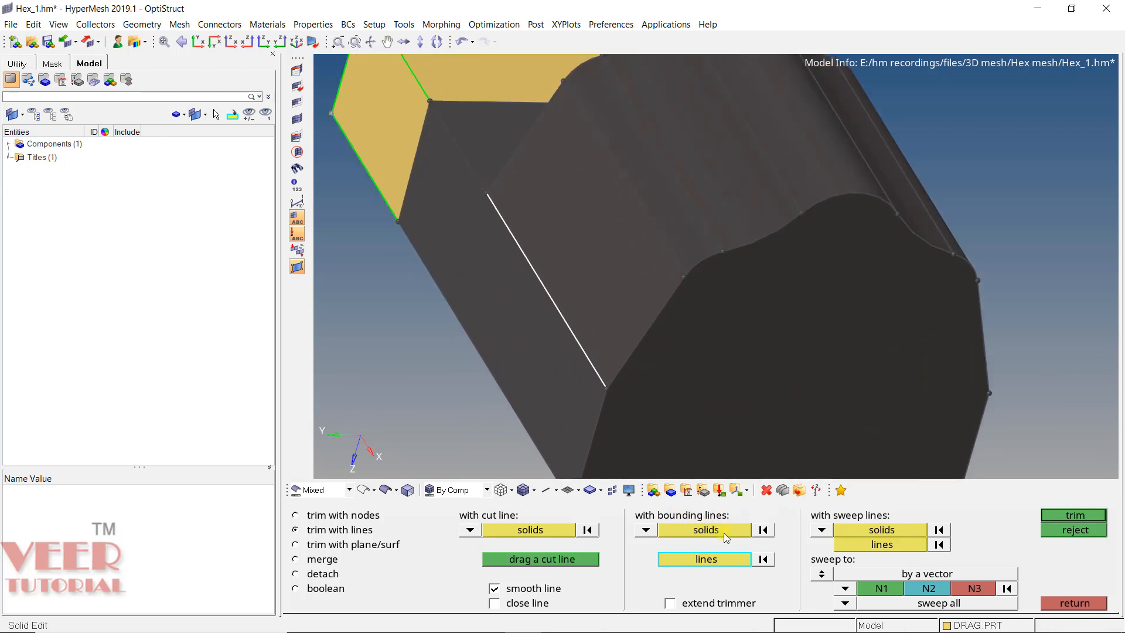
{"action": "scroll", "coordinate": [645, 319], "scroll_direction": "down", "scroll_amount": 3}
{"action": "left_click_drag", "start_coordinate": [810, 346], "coordinate": [512, 314], "text": "ctrl"}
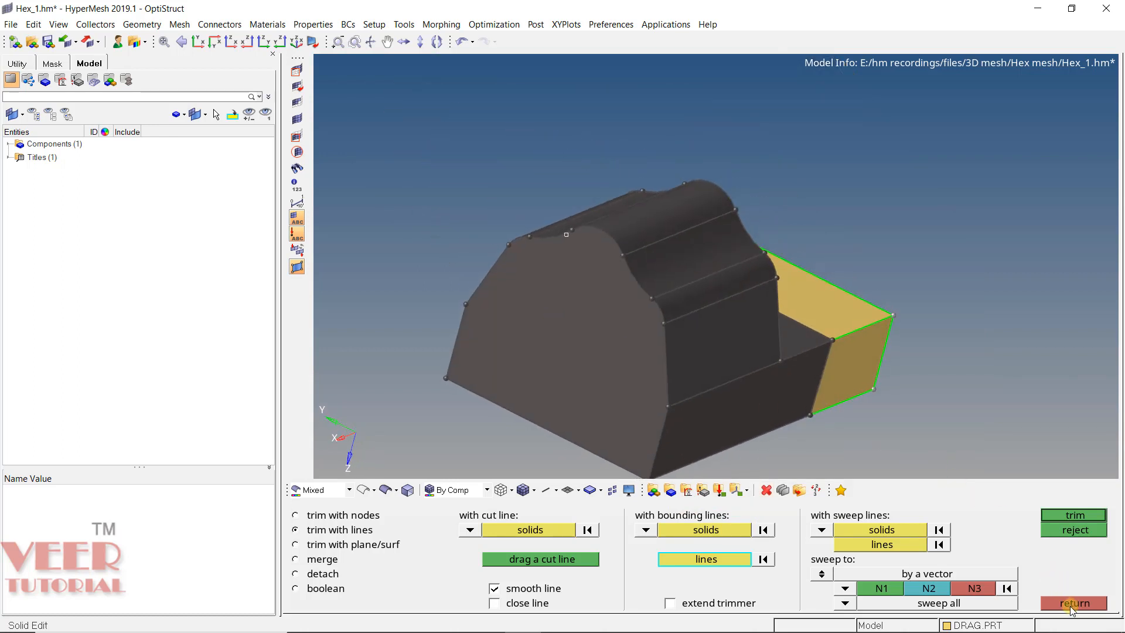
{"action": "left_click", "coordinate": [1074, 605]}
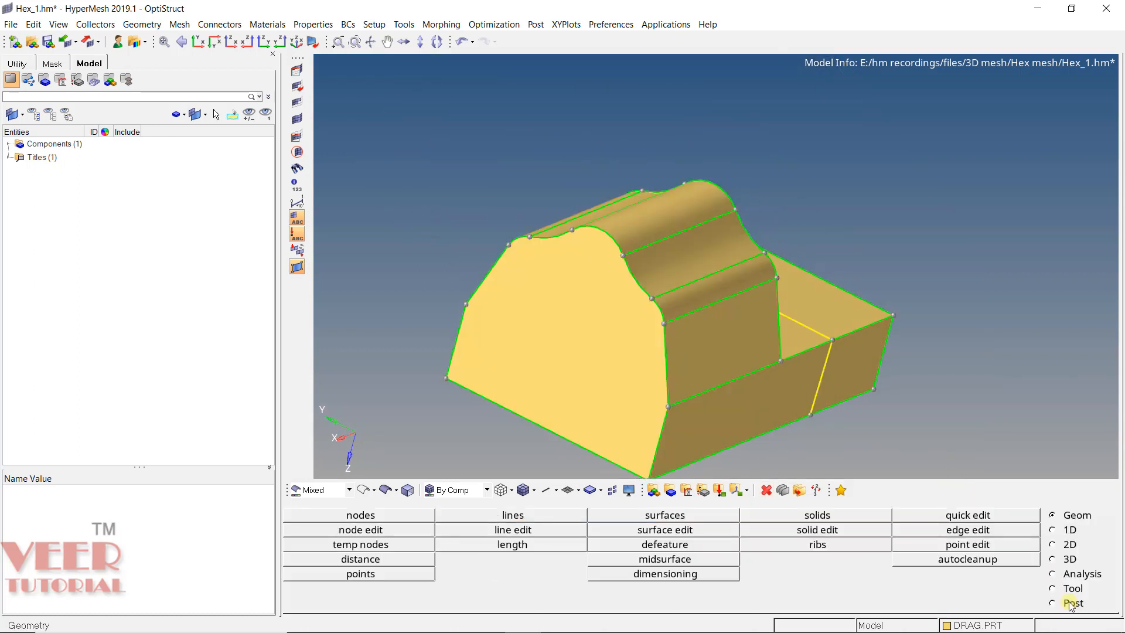
- Split the large end face of the raised profile with a straight line between its two corner points at base height
{"action": "left_click", "coordinate": [957, 518]}
{"action": "left_click", "coordinate": [460, 515]}
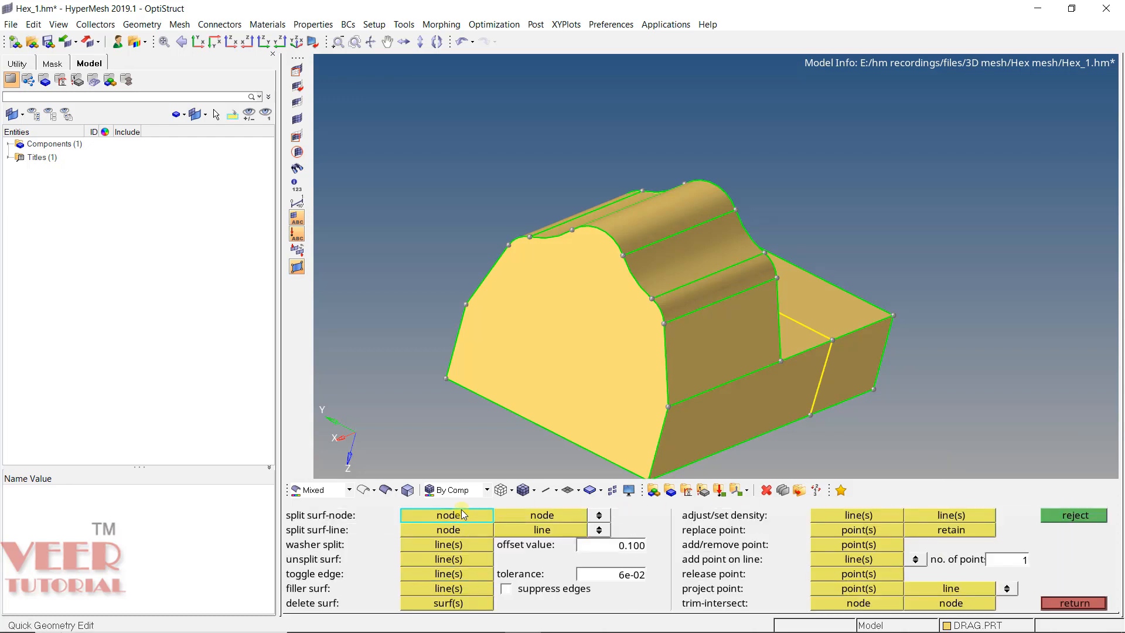
{"action": "scroll", "coordinate": [617, 411], "scroll_direction": "up", "scroll_amount": 3}
{"action": "left_click", "coordinate": [659, 416]}
{"action": "scroll", "coordinate": [591, 376], "scroll_direction": "down", "scroll_amount": 3}
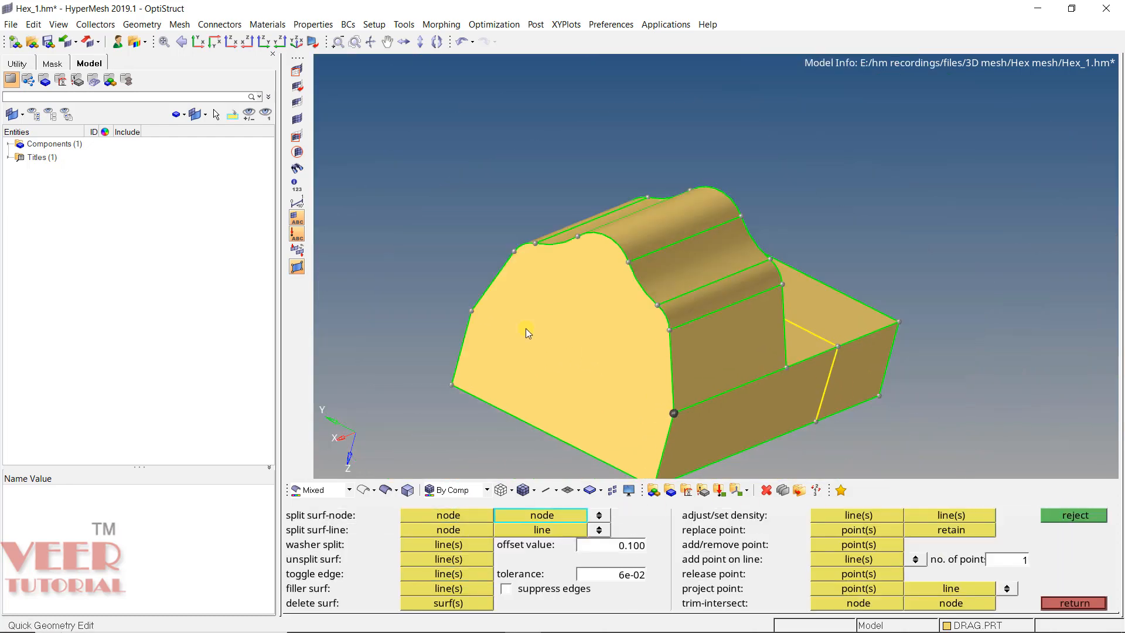
{"action": "scroll", "coordinate": [463, 324], "scroll_direction": "up", "scroll_amount": 3}
{"action": "left_click", "coordinate": [452, 330]}
{"action": "scroll", "coordinate": [586, 381], "scroll_direction": "down", "scroll_amount": 5}
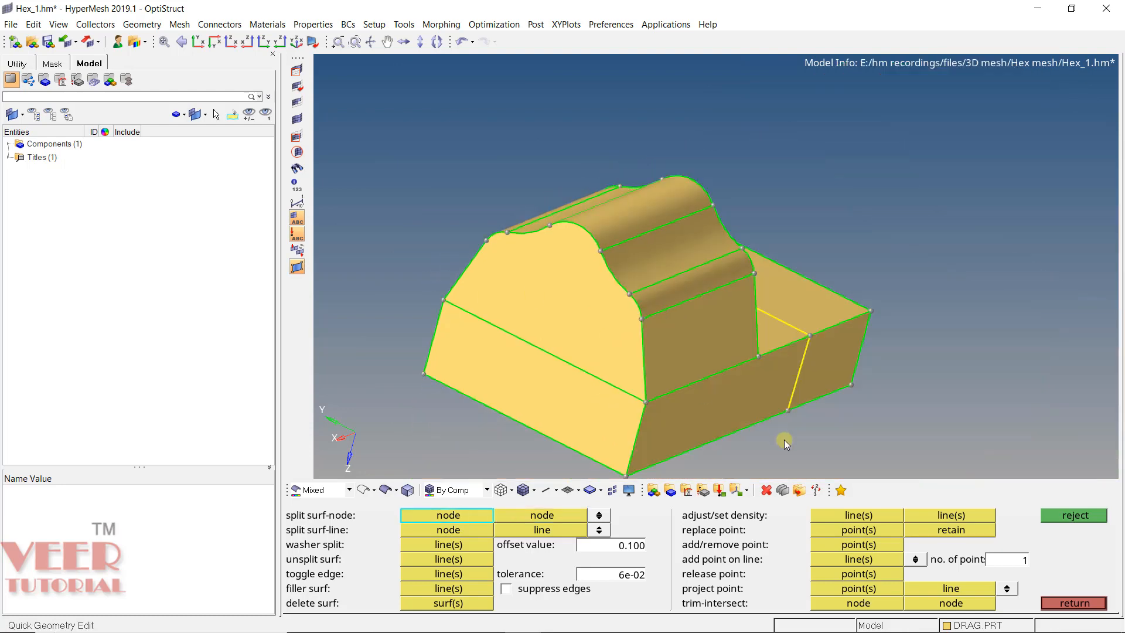
{"action": "left_click_drag", "start_coordinate": [712, 361], "coordinate": [657, 349], "text": "ctrl"}
{"action": "left_click_drag", "start_coordinate": [589, 368], "coordinate": [565, 392], "text": "ctrl"}
{"action": "left_click", "coordinate": [1098, 610]}
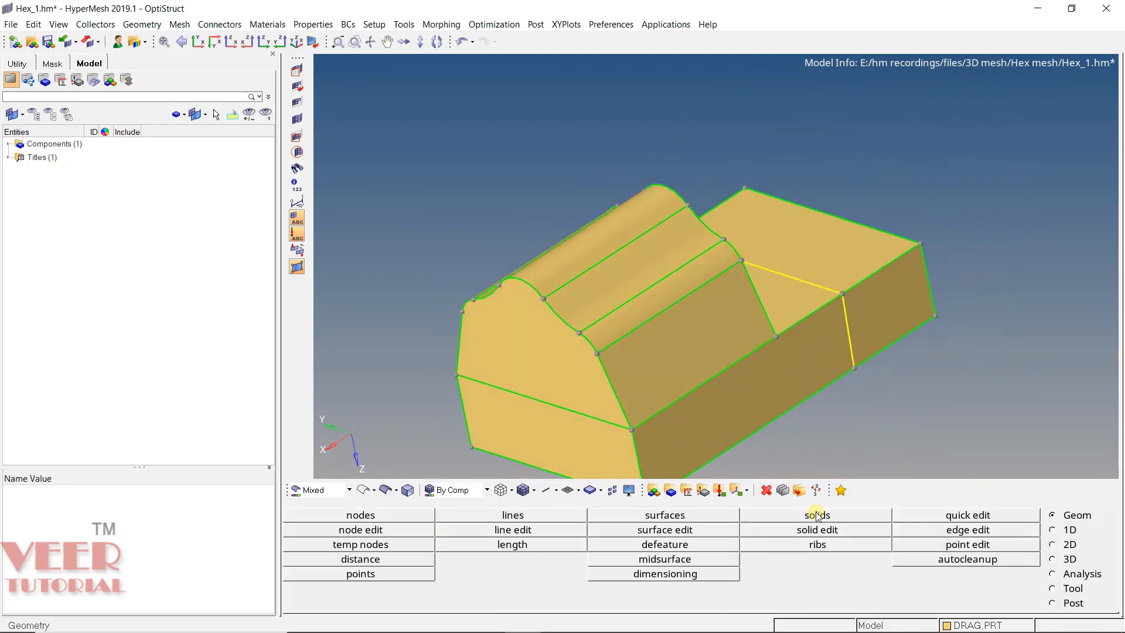
- Trim the raised-profile solid with bounding lines, using the end-face split line, both side edges and the edge where the profile meets the low base
{"action": "left_click", "coordinate": [809, 532]}
{"action": "right_click", "coordinate": [645, 366]}
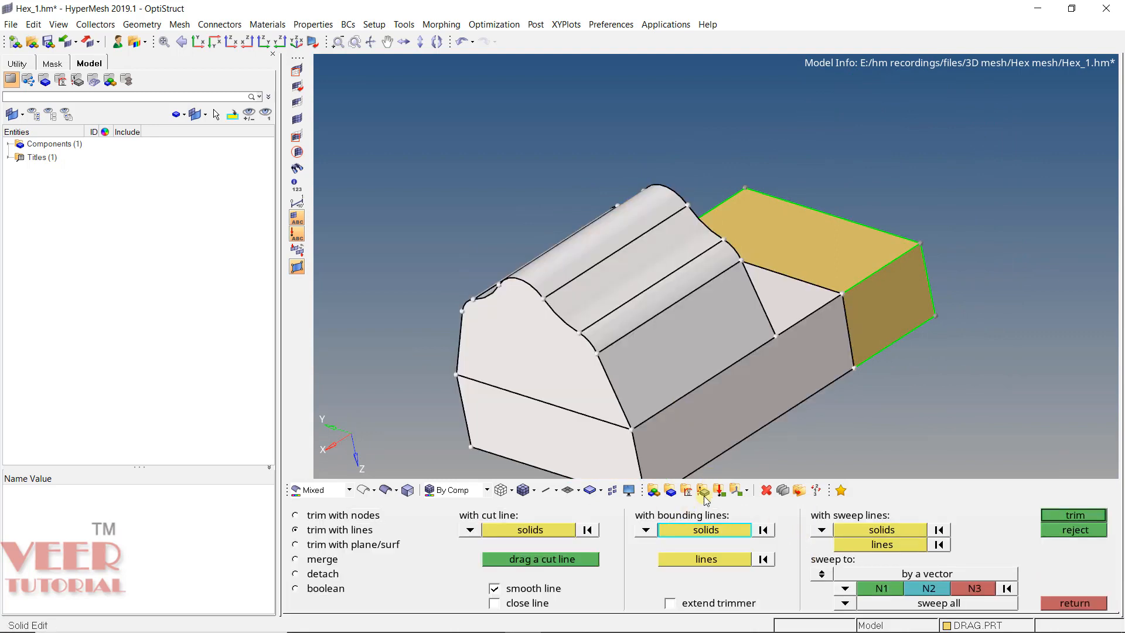
{"action": "left_click", "coordinate": [694, 560]}
{"action": "scroll", "coordinate": [589, 415], "scroll_direction": "up", "scroll_amount": 2}
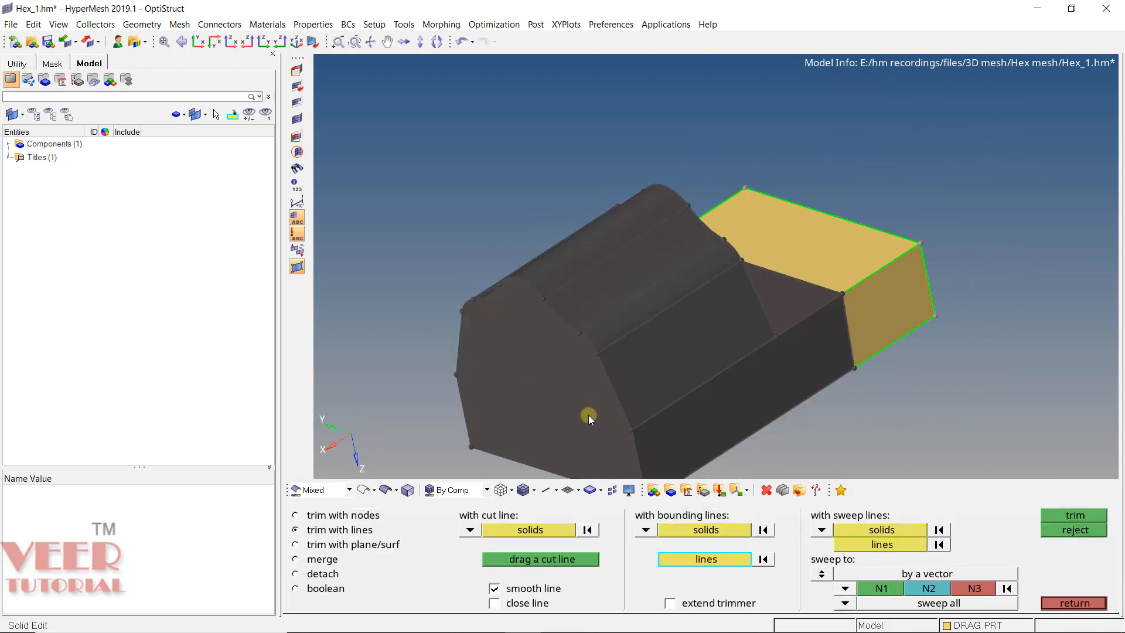
{"action": "left_click", "coordinate": [579, 416]}
{"action": "left_click", "coordinate": [697, 398]}
{"action": "left_click_drag", "start_coordinate": [860, 335], "coordinate": [682, 371], "text": "ctrl"}
{"action": "scroll", "coordinate": [721, 351], "scroll_direction": "down", "scroll_amount": 3}
{"action": "scroll", "coordinate": [685, 295], "scroll_direction": "up", "scroll_amount": 4}
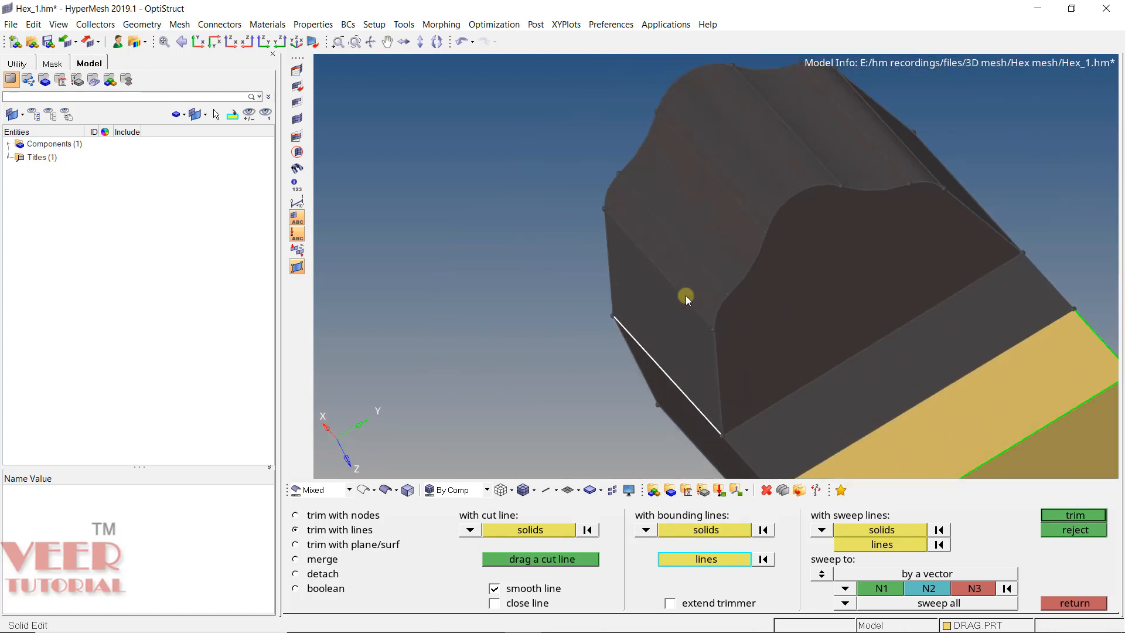
{"action": "left_click", "coordinate": [684, 296]}
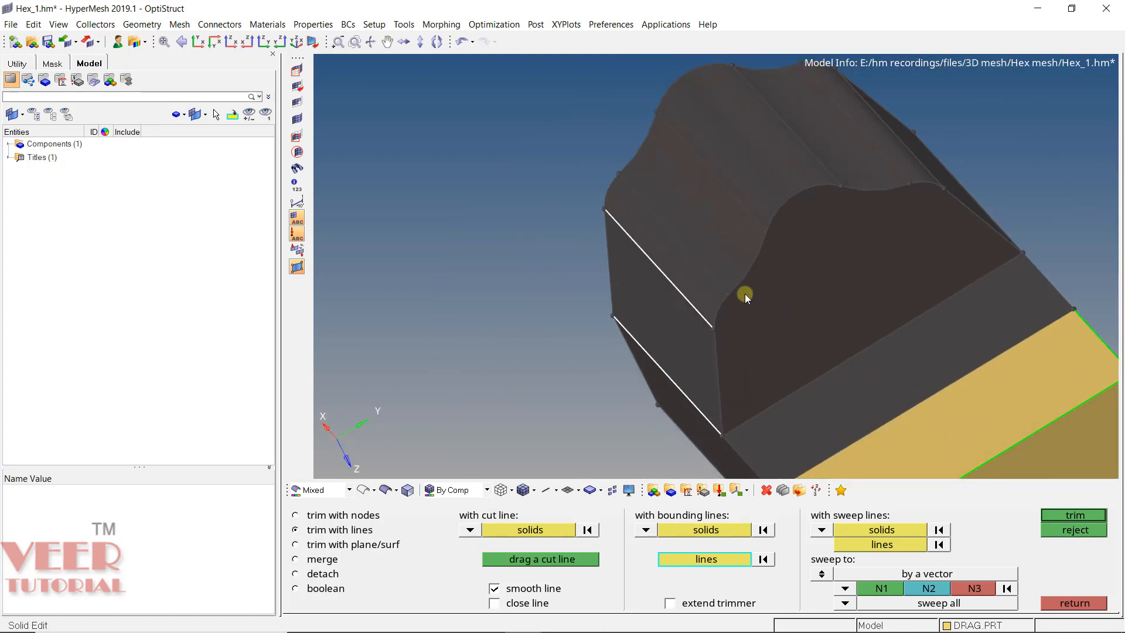
{"action": "right_click", "coordinate": [688, 302]}
{"action": "scroll", "coordinate": [522, 297], "scroll_direction": "down", "scroll_amount": 2}
{"action": "scroll", "coordinate": [764, 295], "scroll_direction": "up", "scroll_amount": 3}
{"action": "left_click", "coordinate": [777, 336]}
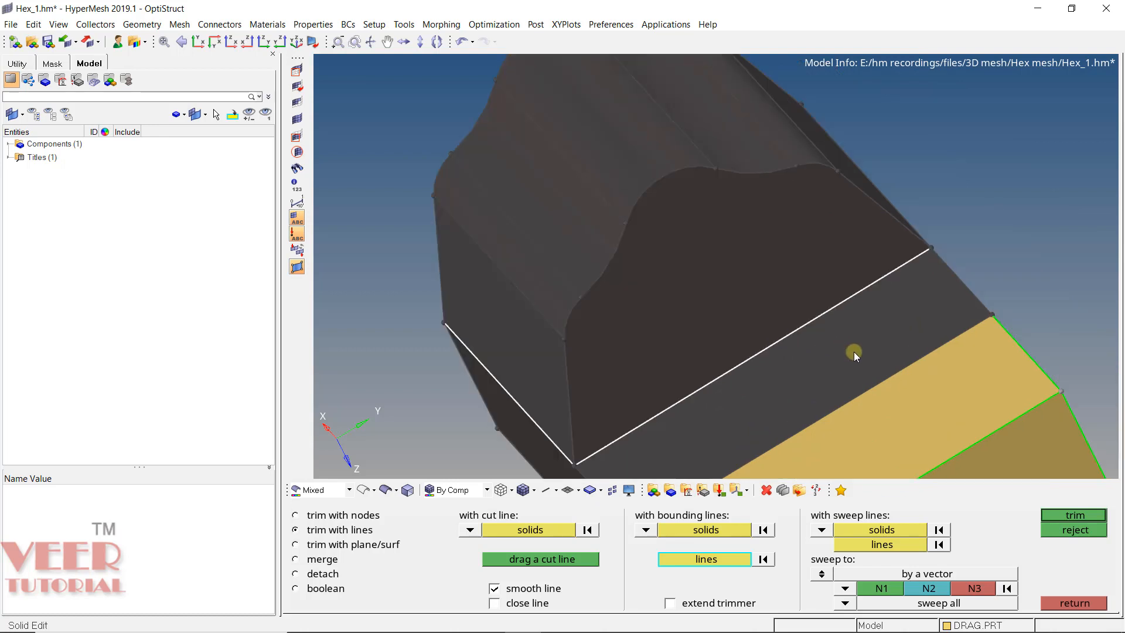
{"action": "left_click_drag", "start_coordinate": [794, 375], "coordinate": [692, 344], "text": "ctrl"}
{"action": "left_click", "coordinate": [840, 142]}
{"action": "scroll", "coordinate": [741, 268], "scroll_direction": "down", "scroll_amount": 3}
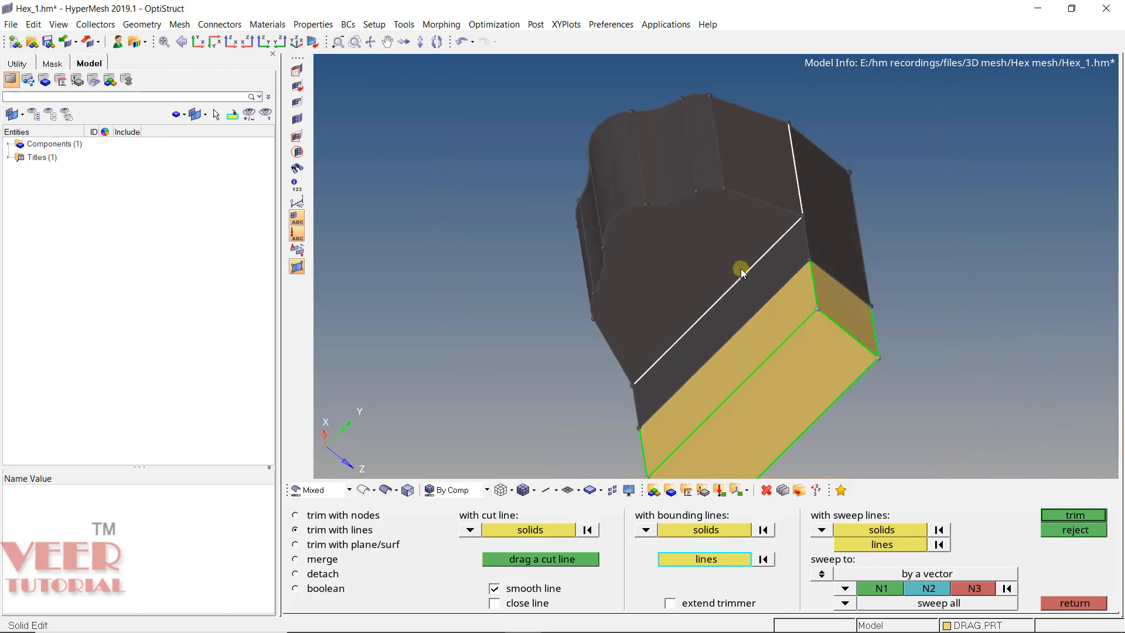
{"action": "left_click_drag", "start_coordinate": [741, 269], "coordinate": [867, 276], "text": "ctrl"}
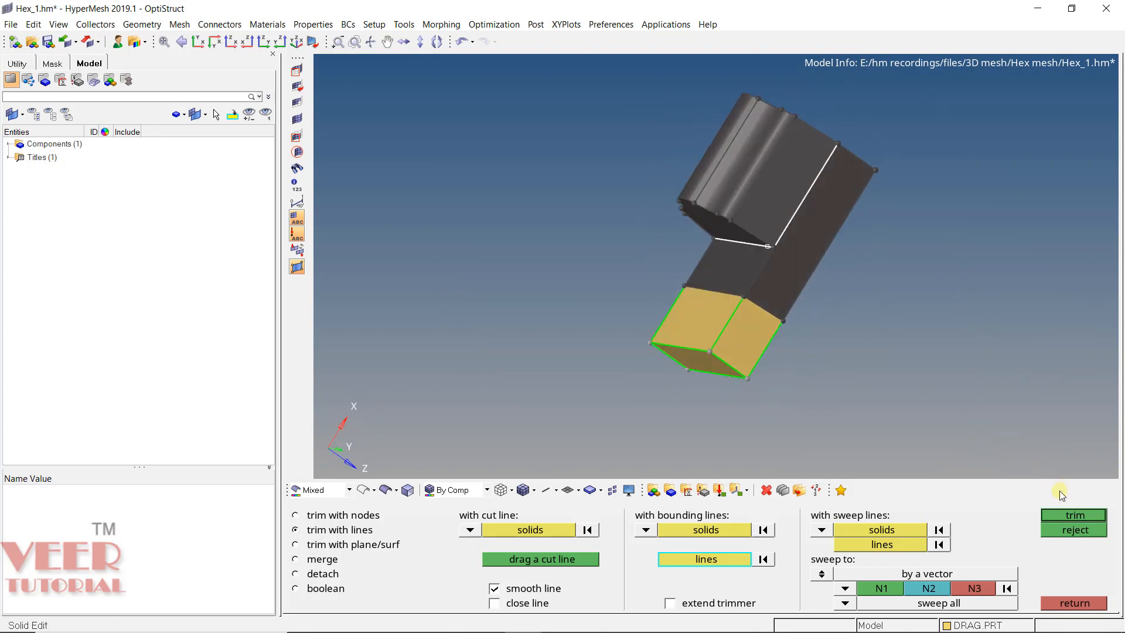
{"action": "left_click", "coordinate": [1076, 516]}
- Check the bounding-line trim by highlighting the upper solid of the raised profile, and clear the selection
{"action": "scroll", "coordinate": [745, 262], "scroll_direction": "up", "scroll_amount": 3, "text": "ctrl"}
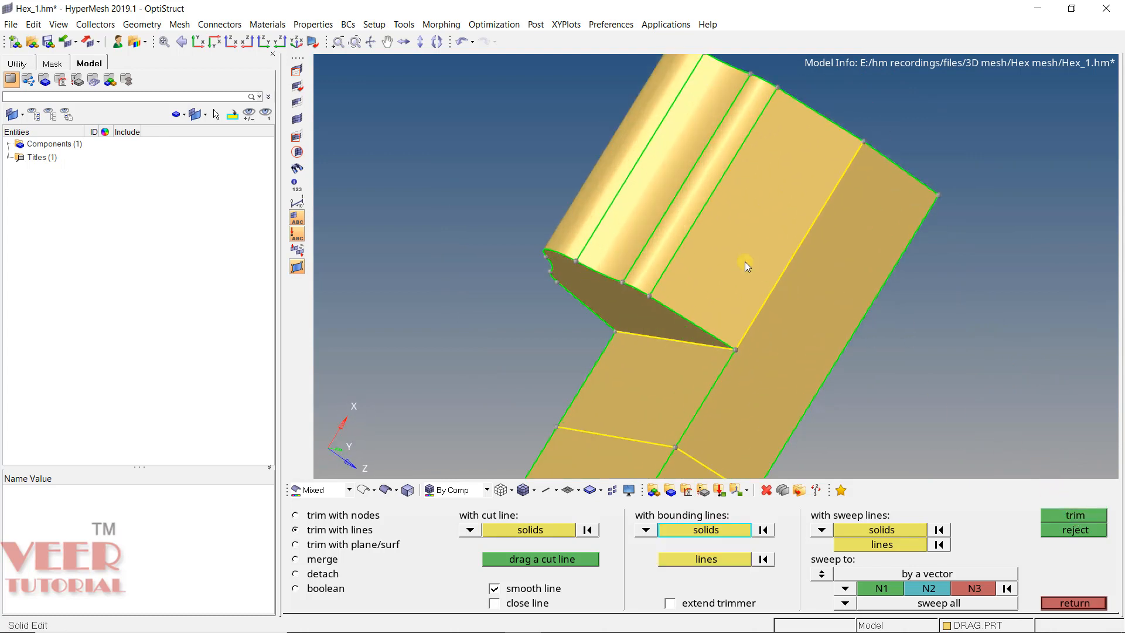
{"action": "left_click_drag", "start_coordinate": [614, 228], "coordinate": [666, 285], "text": "ctrl"}
{"action": "scroll", "coordinate": [666, 286], "scroll_direction": "down", "scroll_amount": 3, "text": "ctrl"}
{"action": "left_click_drag", "start_coordinate": [817, 232], "coordinate": [818, 279], "text": "ctrl"}
{"action": "scroll", "coordinate": [762, 248], "scroll_direction": "up", "scroll_amount": 3, "text": "ctrl"}
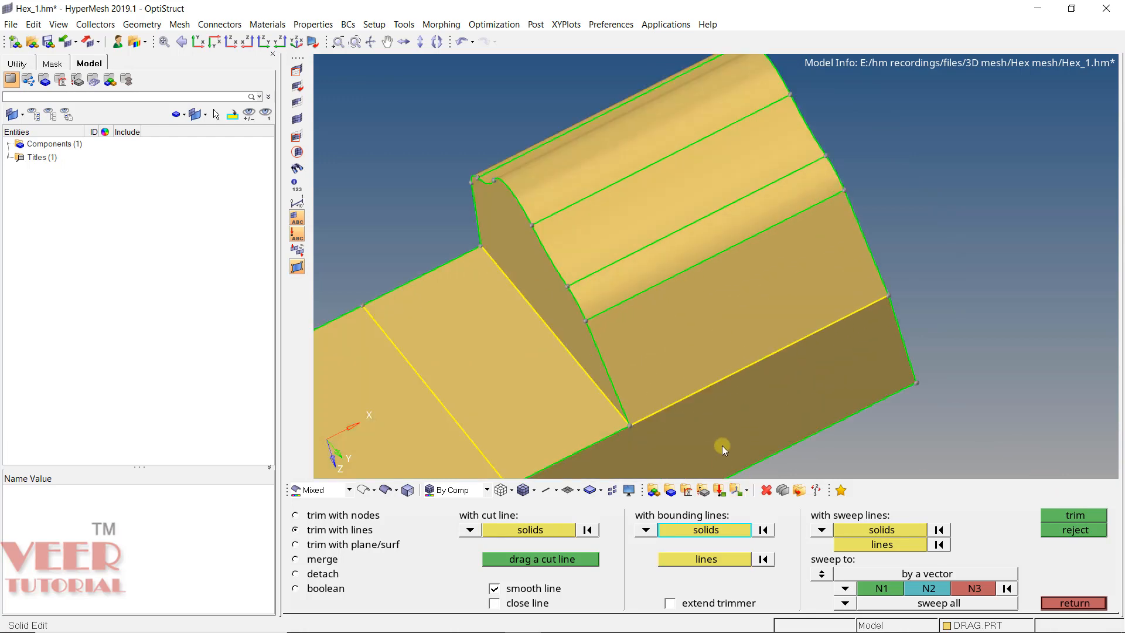
{"action": "left_click", "coordinate": [691, 206]}
{"action": "scroll", "coordinate": [743, 298], "scroll_direction": "down", "scroll_amount": 3, "text": "ctrl"}
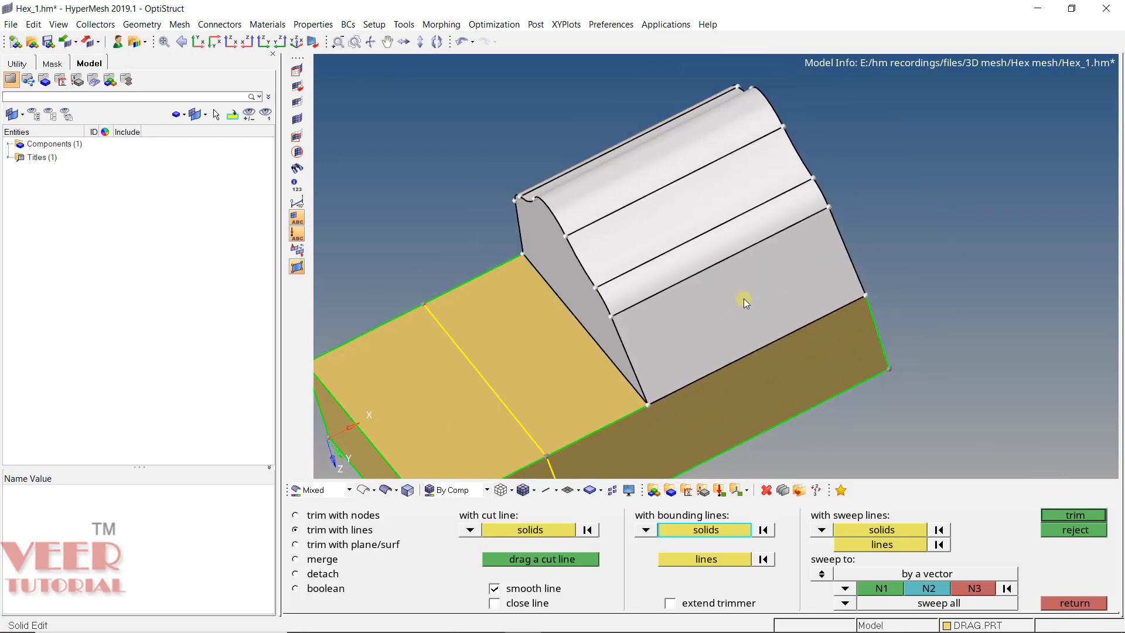
{"action": "left_click_drag", "start_coordinate": [744, 298], "coordinate": [676, 318], "text": "ctrl"}
{"action": "scroll", "coordinate": [676, 318], "scroll_direction": "up", "scroll_amount": 3, "text": "ctrl"}
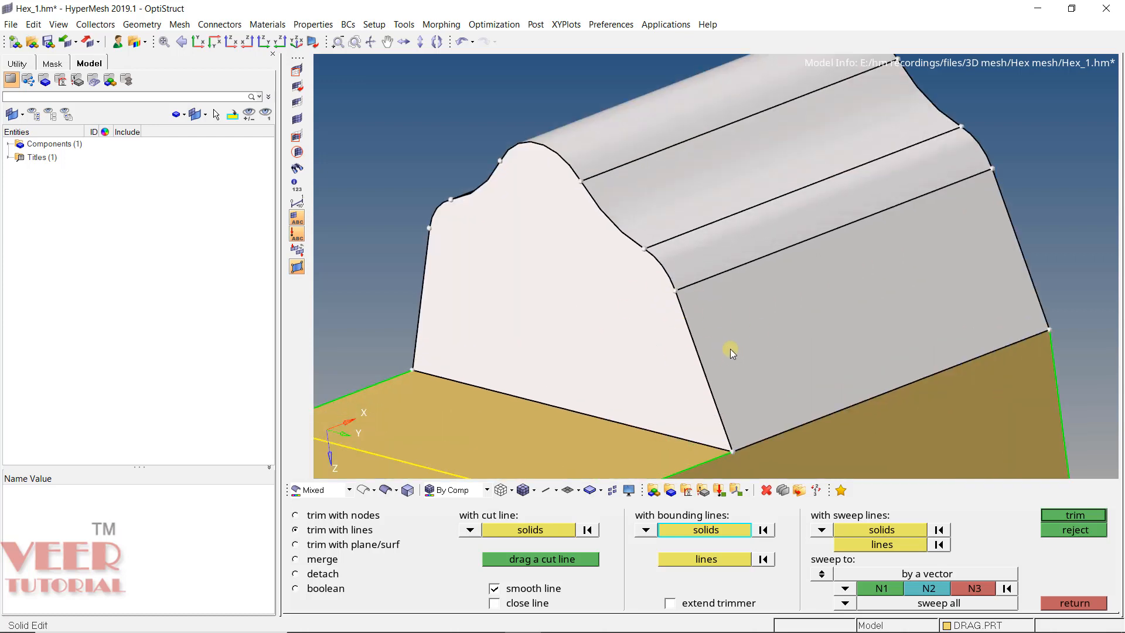
{"action": "left_click", "coordinate": [763, 529]}
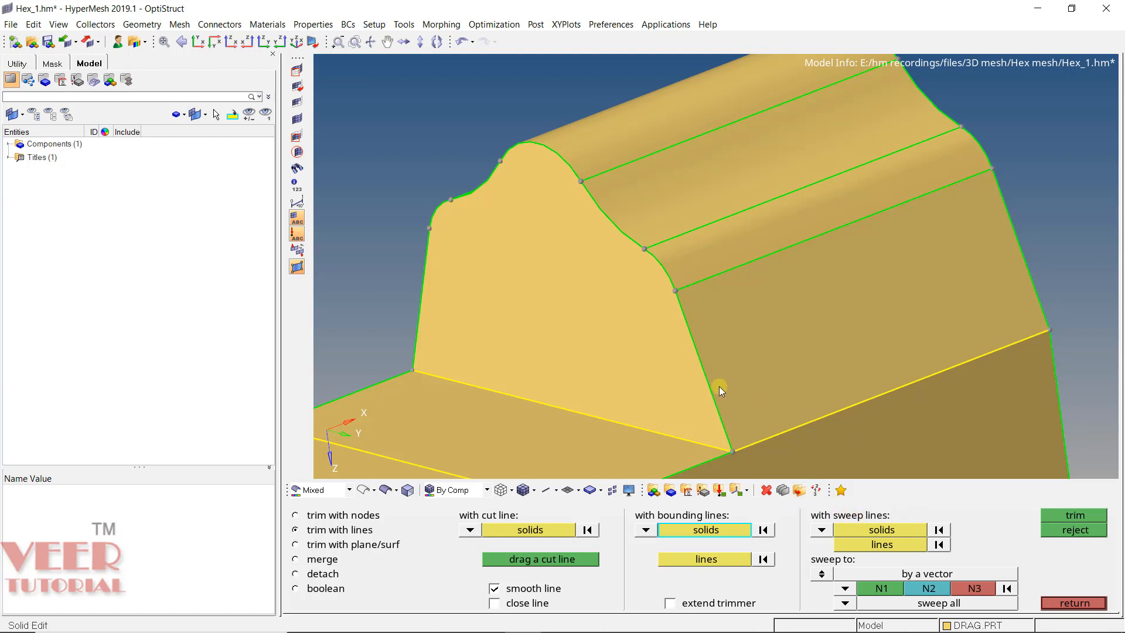
- Merge all the trimmed solids back into one solid
{"action": "key", "text": "f"}
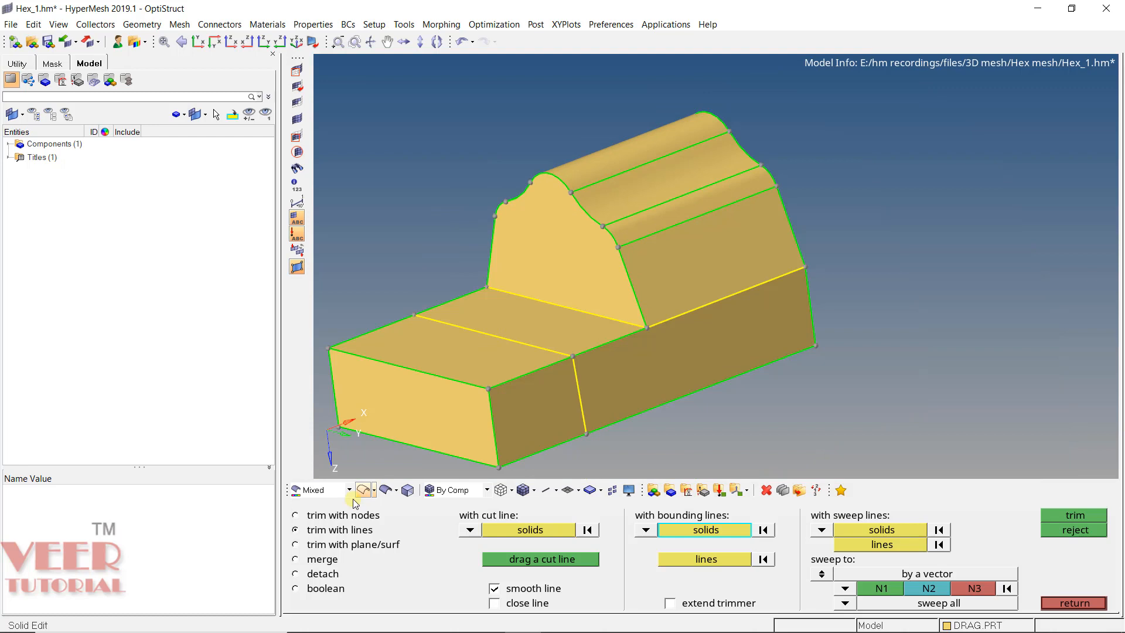
{"action": "left_click", "coordinate": [320, 559]}
{"action": "left_click", "coordinate": [646, 247]}
{"action": "left_click", "coordinate": [581, 386]}
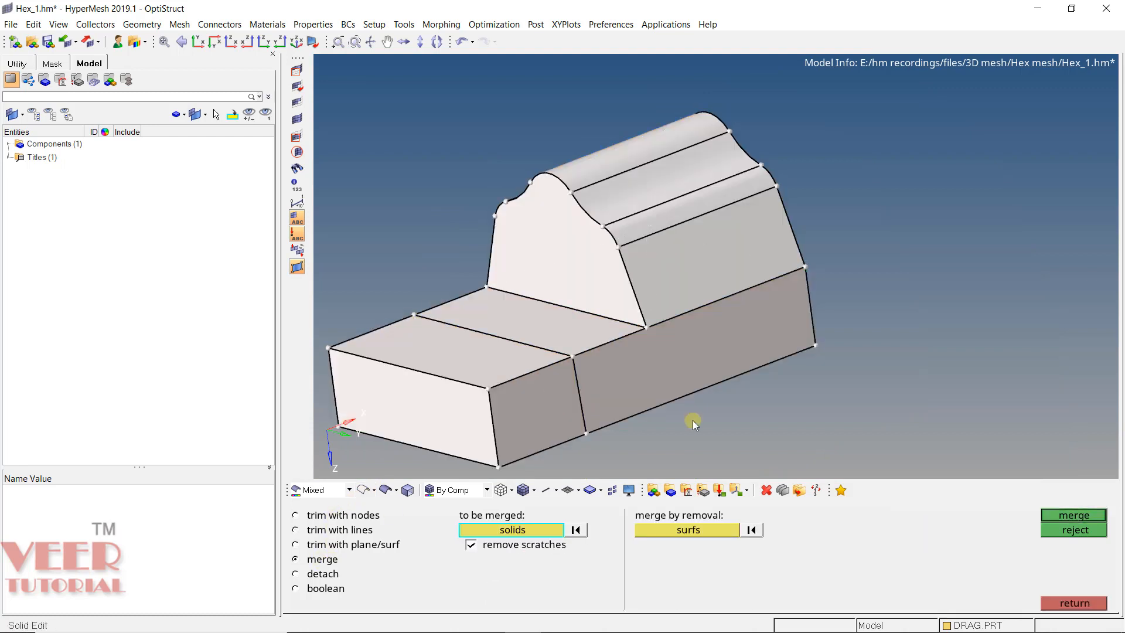
{"action": "left_click", "coordinate": [1084, 516]}
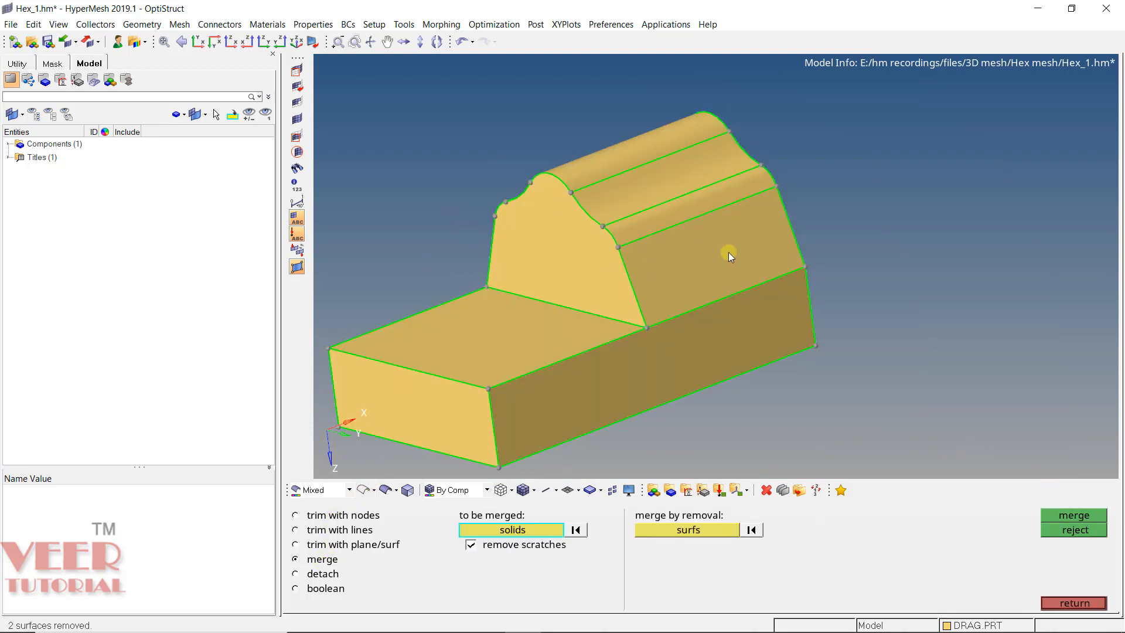
{"action": "mouse_move", "coordinate": [677, 216]}
{"action": "left_mouse_down", "text": "ctrl"}
{"action": "mouse_move", "coordinate": [716, 262]}
{"action": "mouse_move", "coordinate": [623, 286]}
{"action": "left_mouse_up", "text": "ctrl"}
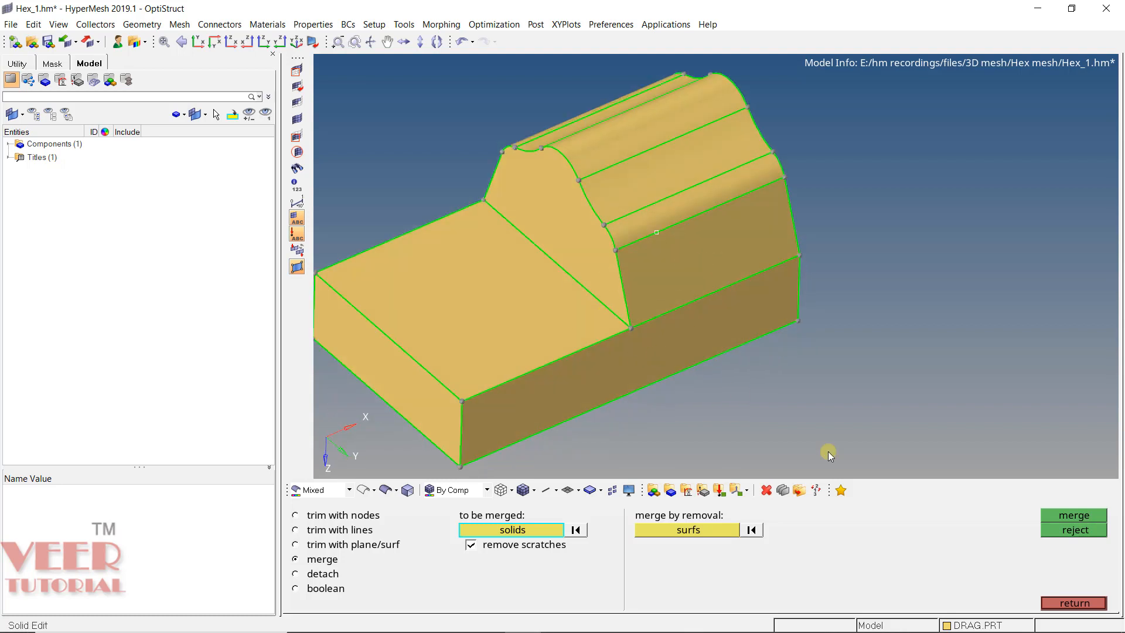
{"action": "left_click", "coordinate": [1062, 602]}
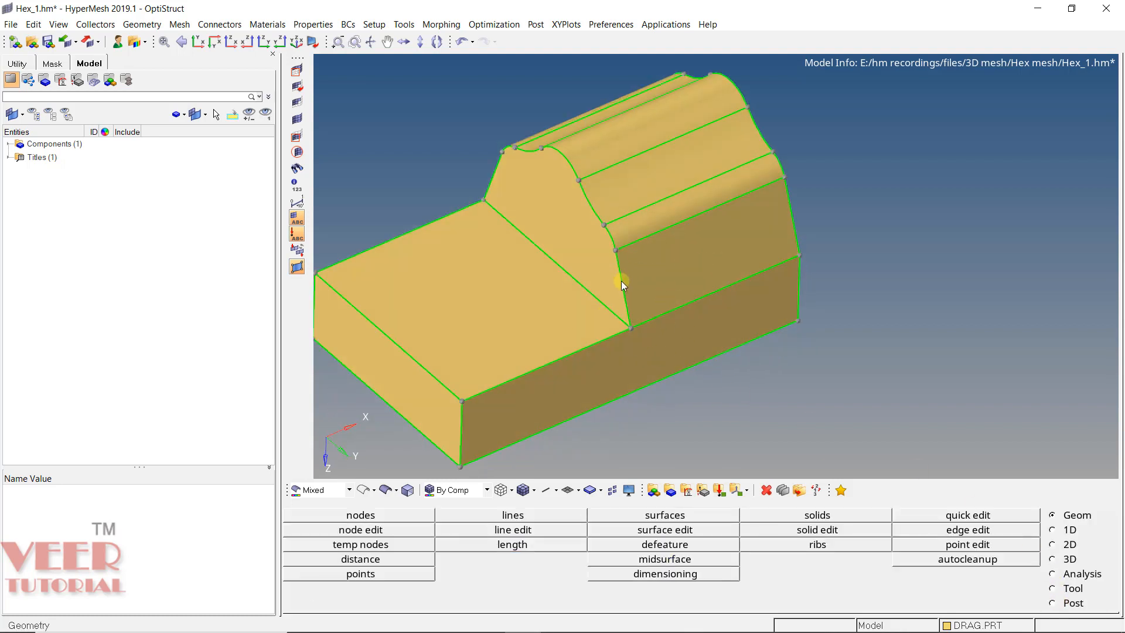
- Set up a sweep-line trim on the merged solid, using the edge where the raised profile's front face meets the low base
{"action": "scroll", "coordinate": [621, 280], "scroll_direction": "up", "scroll_amount": 3}
{"action": "scroll", "coordinate": [765, 336], "scroll_direction": "down", "scroll_amount": 2}
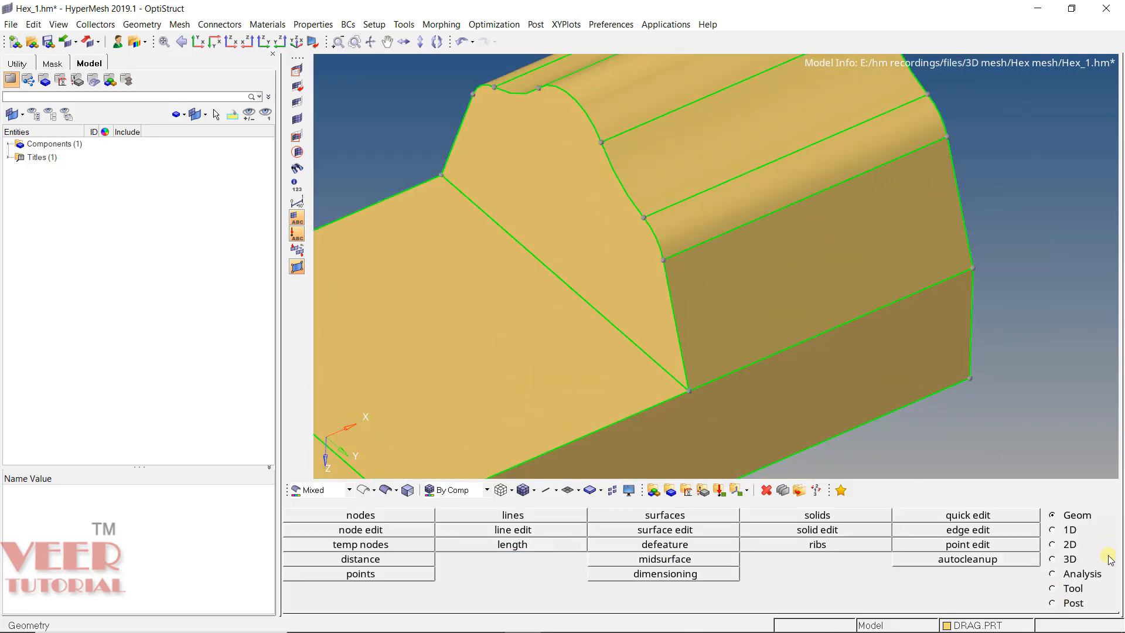
{"action": "left_click", "coordinate": [811, 518]}
{"action": "left_click", "coordinate": [1049, 604]}
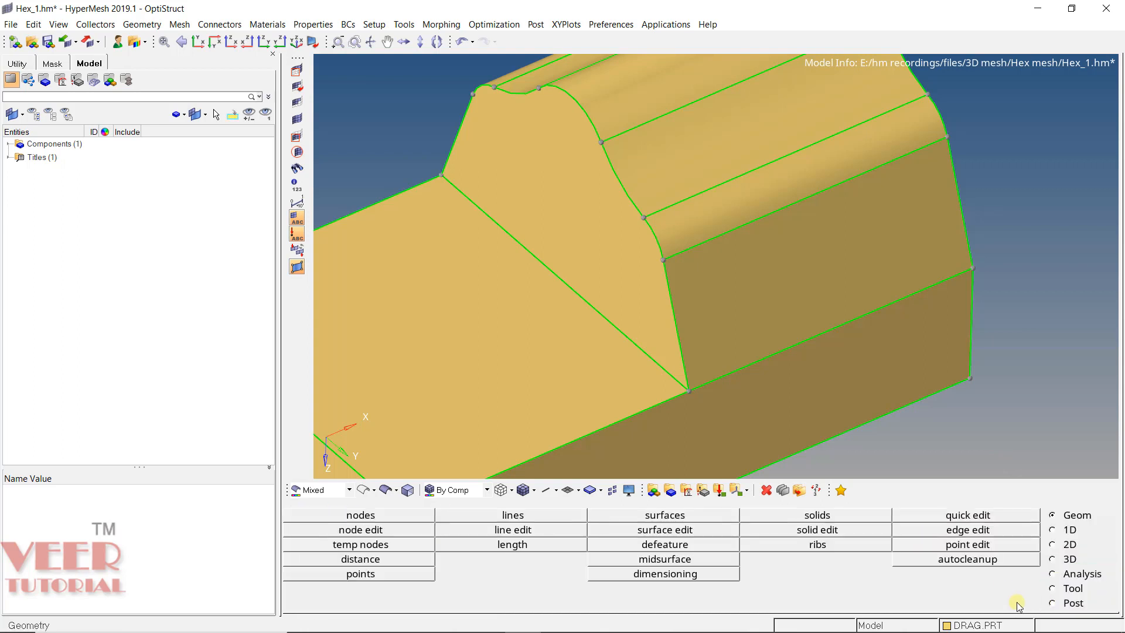
{"action": "left_click", "coordinate": [816, 527]}
{"action": "left_click", "coordinate": [334, 530]}
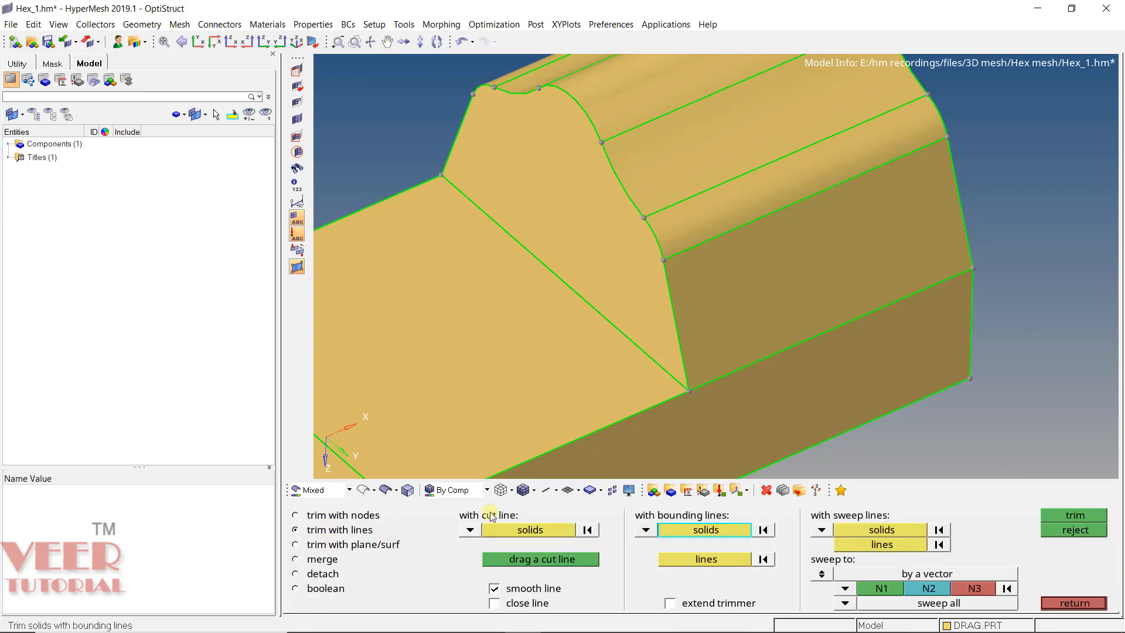
{"action": "left_click", "coordinate": [881, 531]}
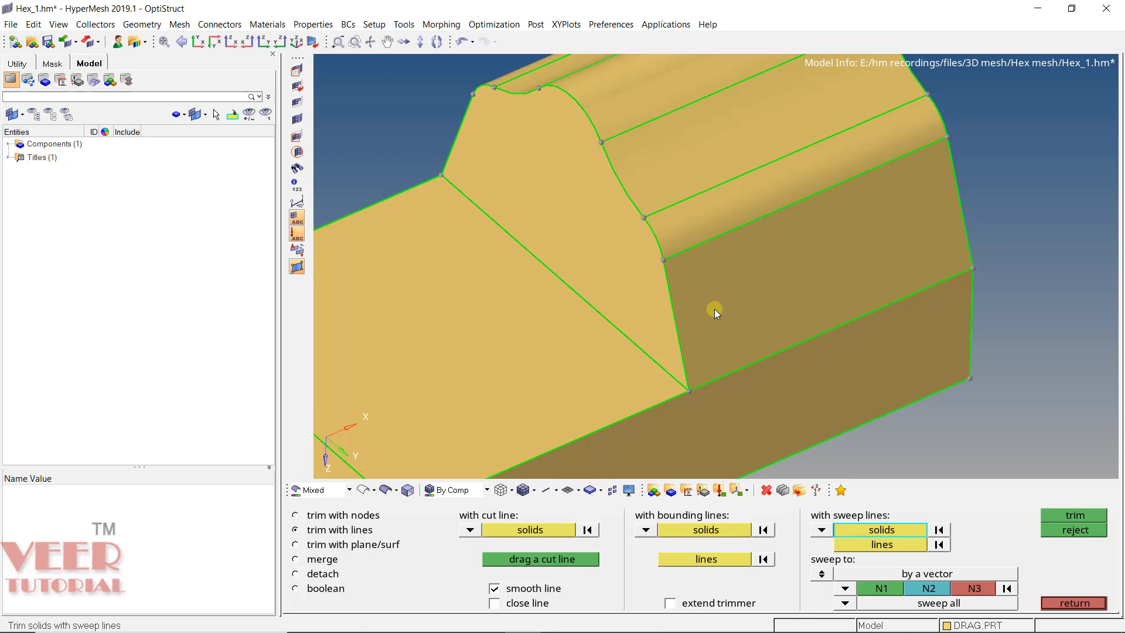
{"action": "left_click", "coordinate": [701, 224]}
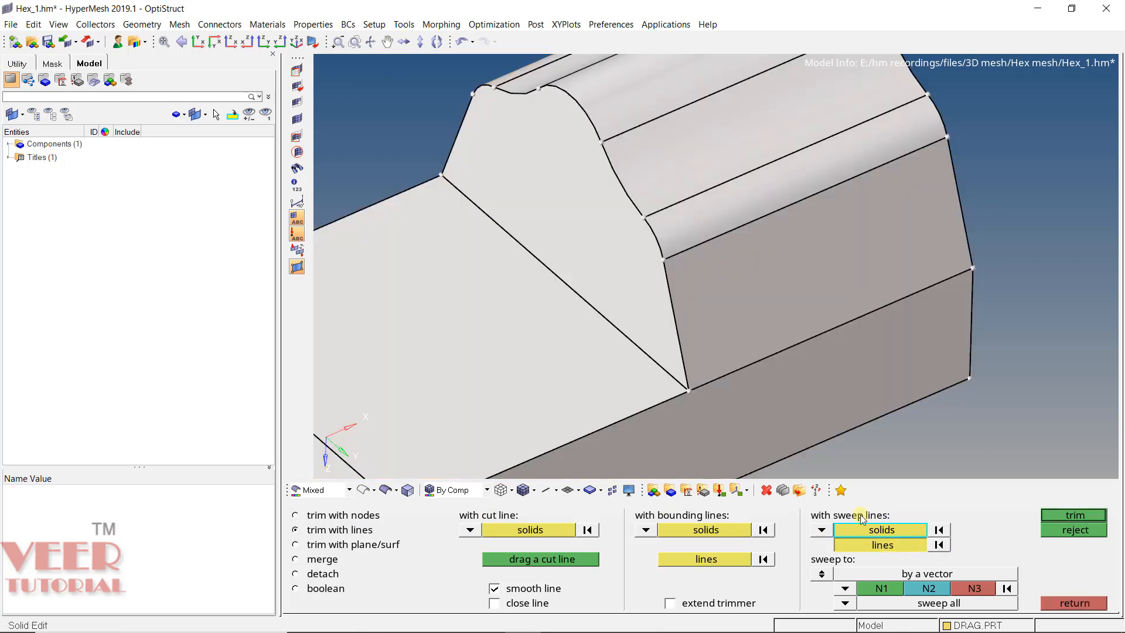
{"action": "left_click", "coordinate": [880, 544]}
{"action": "left_click", "coordinate": [641, 336]}
{"action": "left_click_drag", "start_coordinate": [828, 289], "coordinate": [729, 362], "text": "ctrl"}
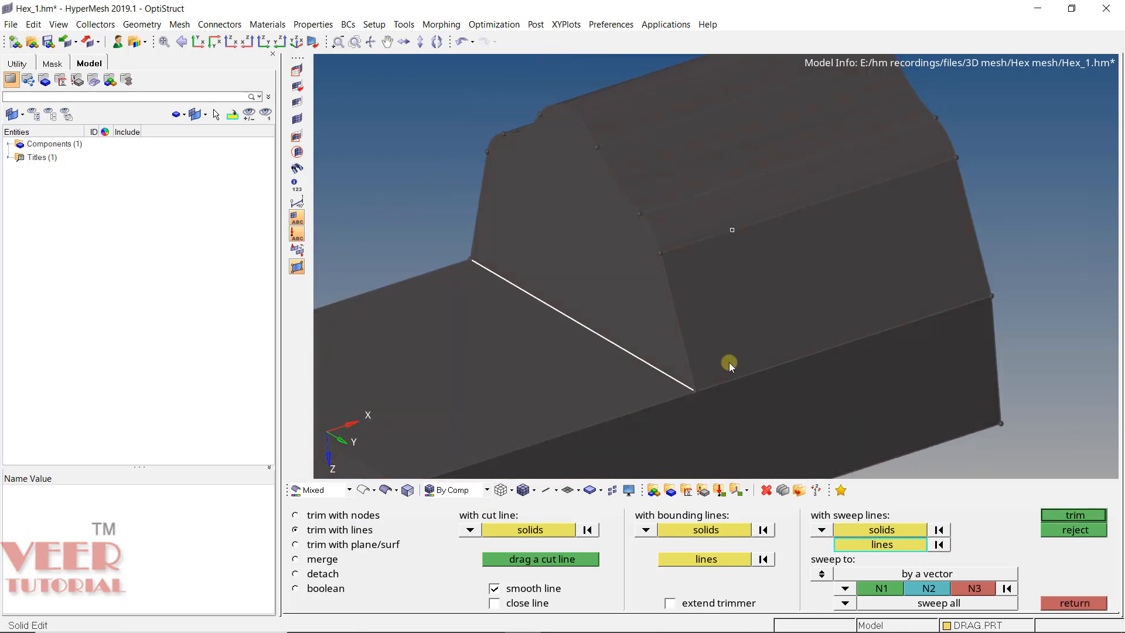
{"action": "scroll", "coordinate": [679, 385], "scroll_direction": "up", "scroll_amount": 3}
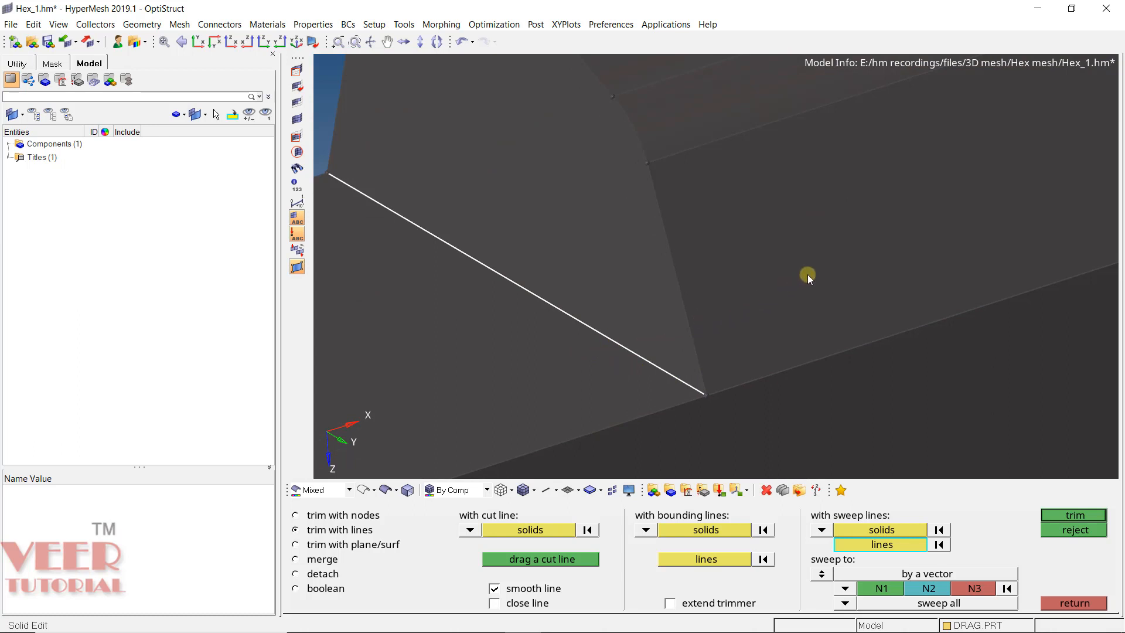
{"action": "scroll", "coordinate": [553, 375], "scroll_direction": "down", "scroll_amount": 4}
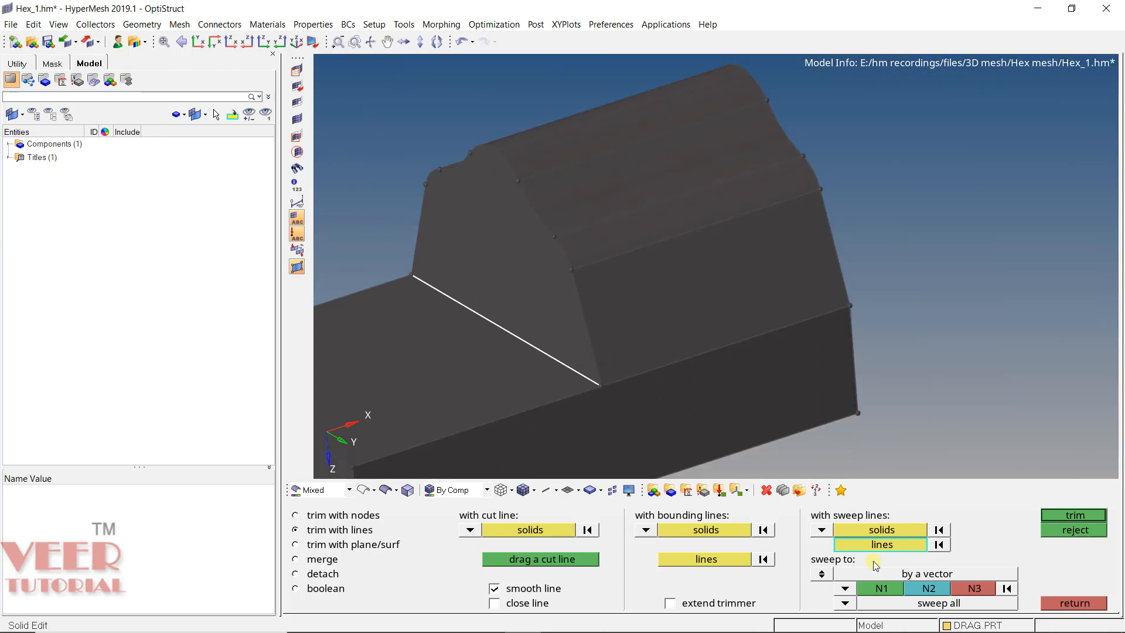
- Set the sweep direction to 1 or 2 end nodes and create 3 nodes along the side edge at the profile's foot
{"action": "left_click", "coordinate": [822, 575]}
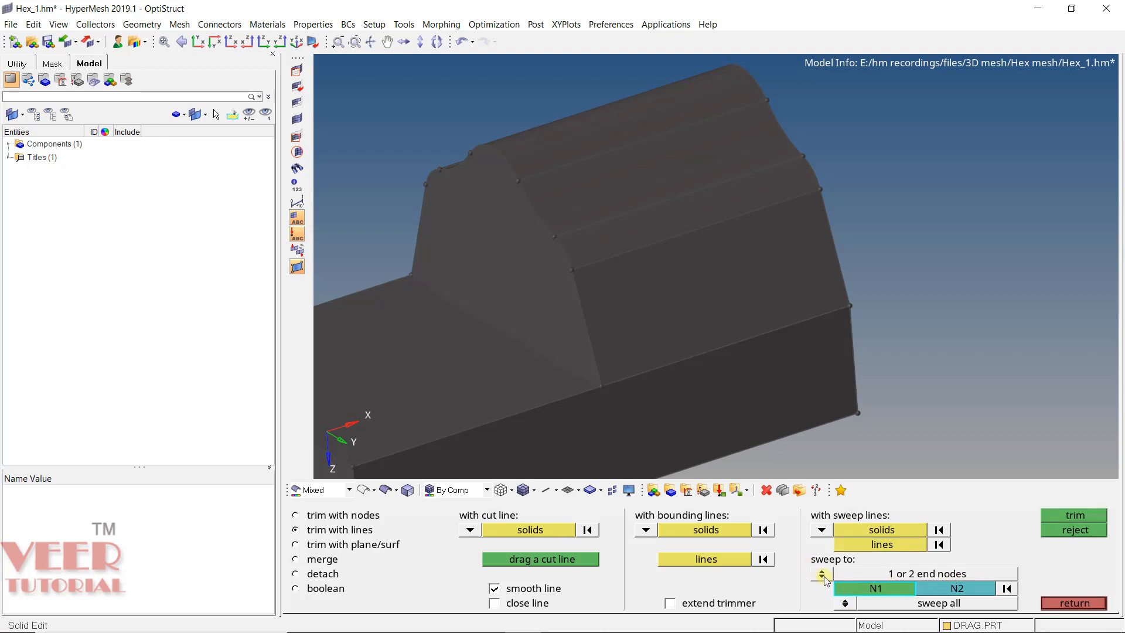
{"action": "left_click", "coordinate": [822, 575]}
{"action": "left_click", "coordinate": [822, 576]}
{"action": "scroll", "coordinate": [687, 352], "scroll_direction": "up", "scroll_amount": 4}
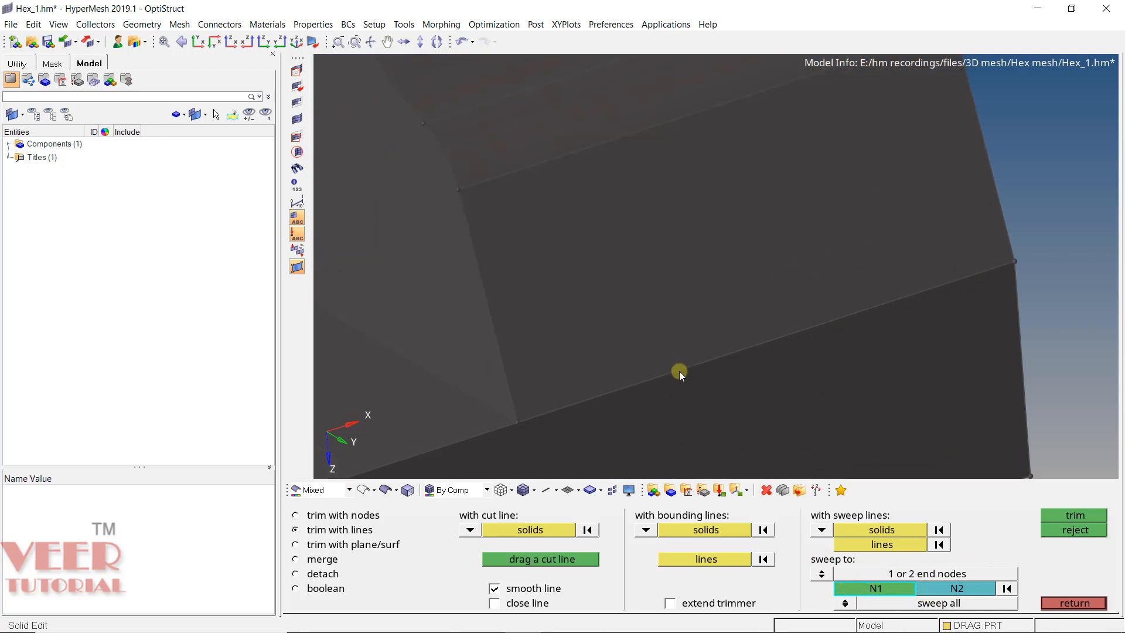
{"action": "left_click", "coordinate": [680, 371]}
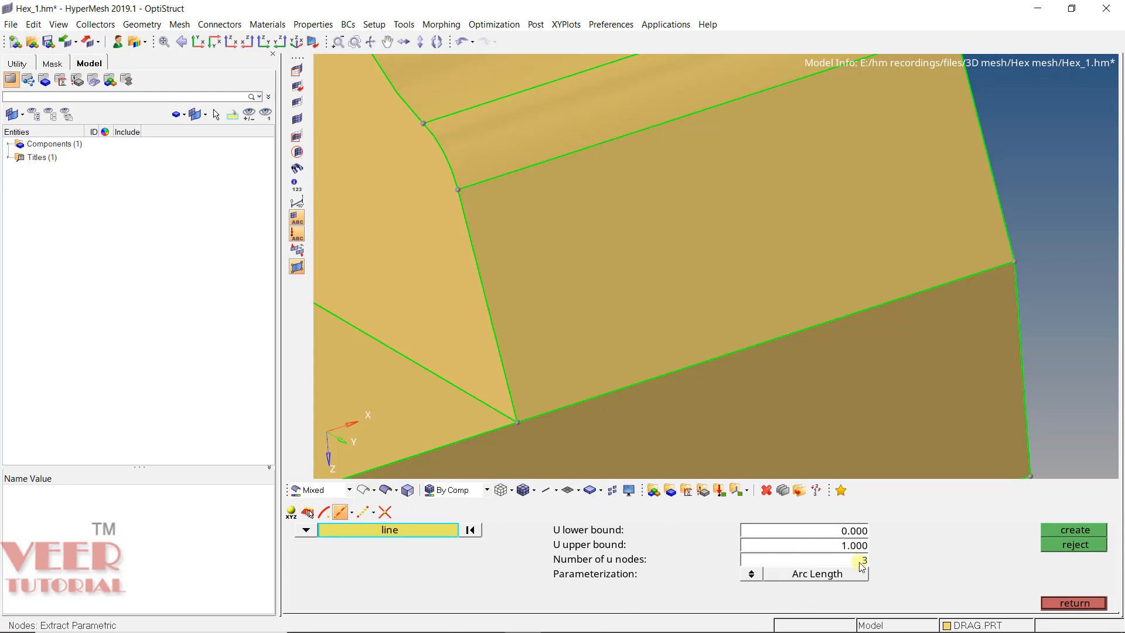
{"action": "left_click", "coordinate": [766, 341]}
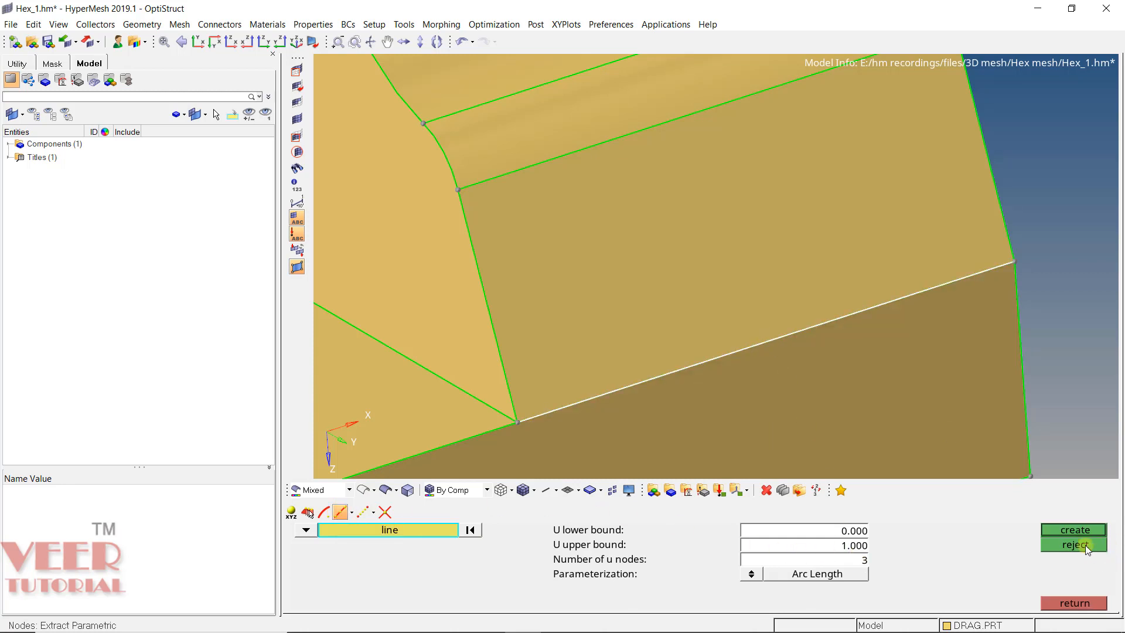
{"action": "left_click", "coordinate": [1081, 530]}
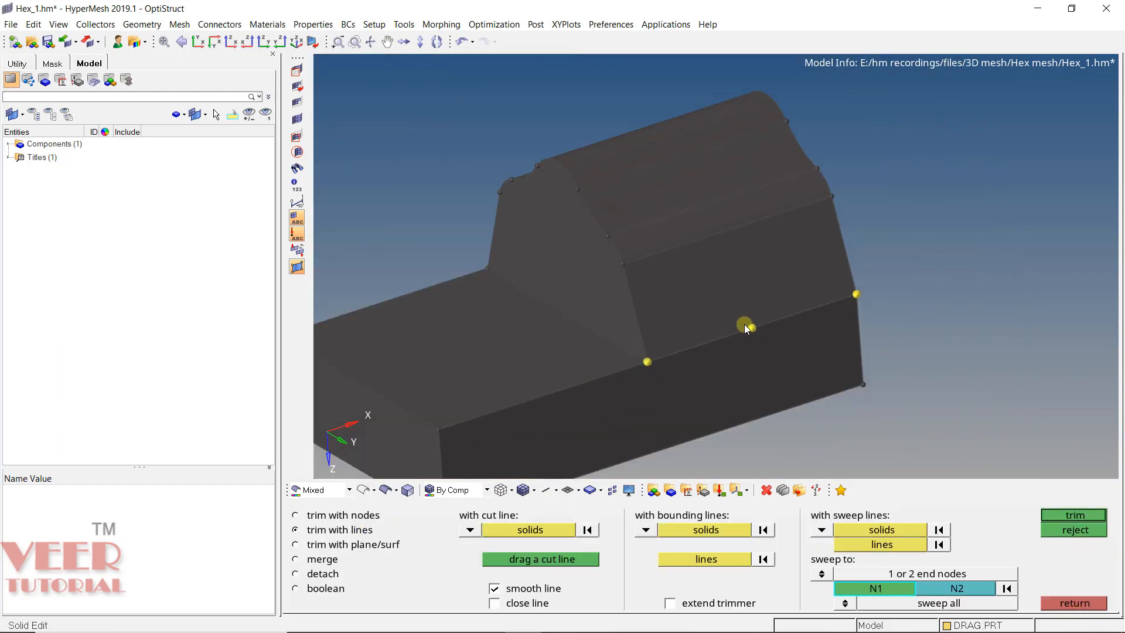
- Trim the solid by sweeping the selected edge to the end nodes on the profile's side edge
{"action": "scroll", "coordinate": [677, 330], "scroll_direction": "up", "scroll_amount": 3}
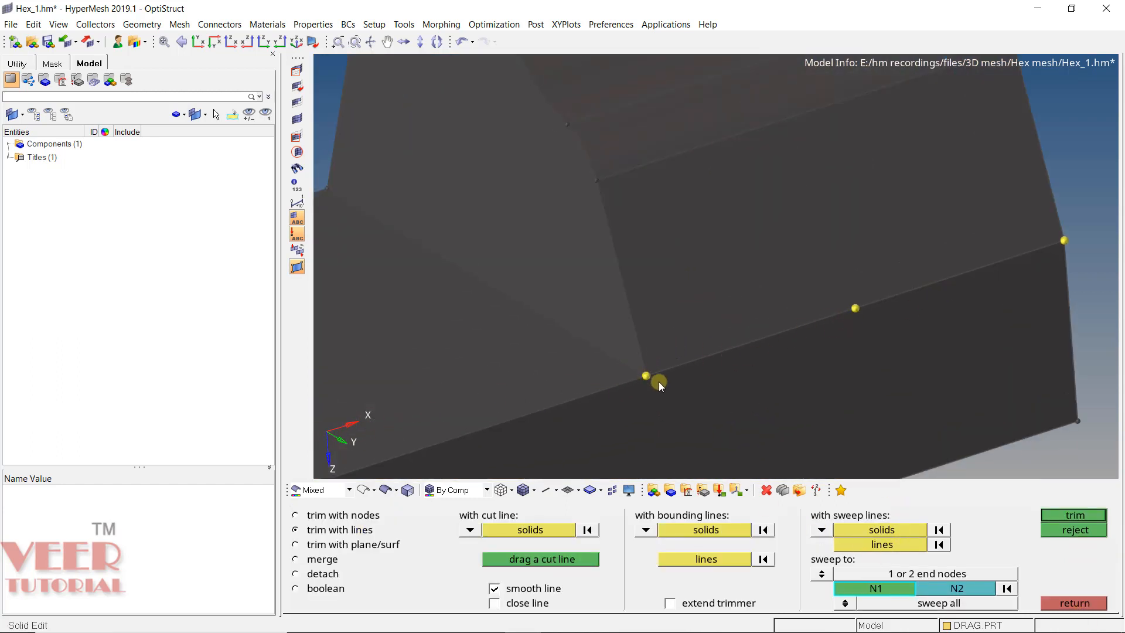
{"action": "left_click", "coordinate": [646, 374]}
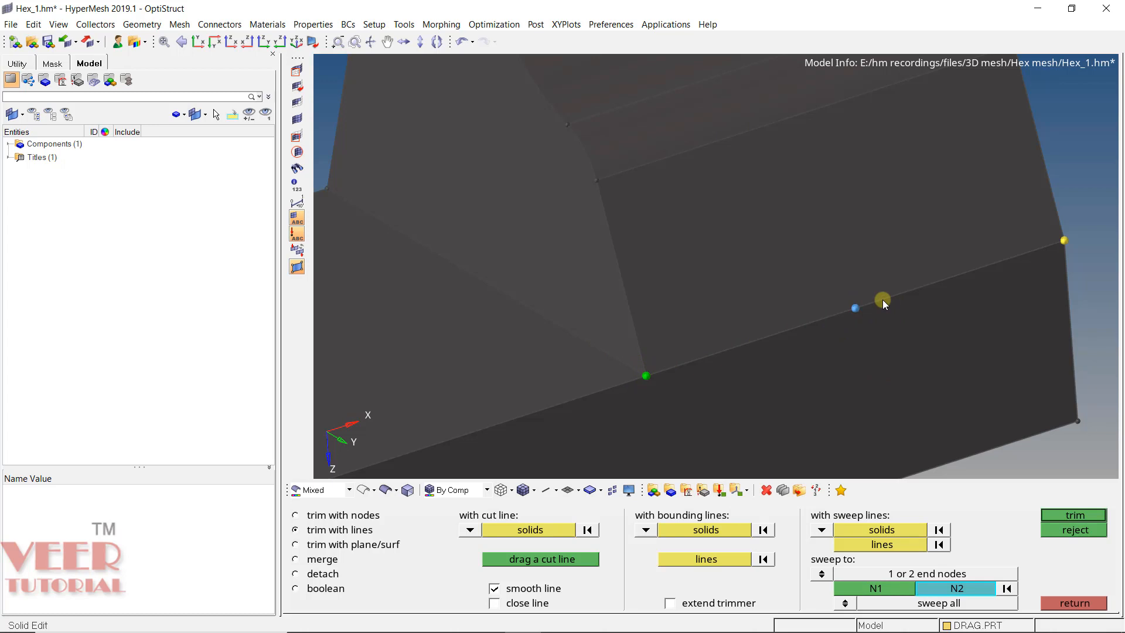
{"action": "left_click", "coordinate": [1074, 516]}
- Inspect the sweep-line trim by highlighting the raised-profile solid above the base
{"action": "left_click", "coordinate": [764, 265]}
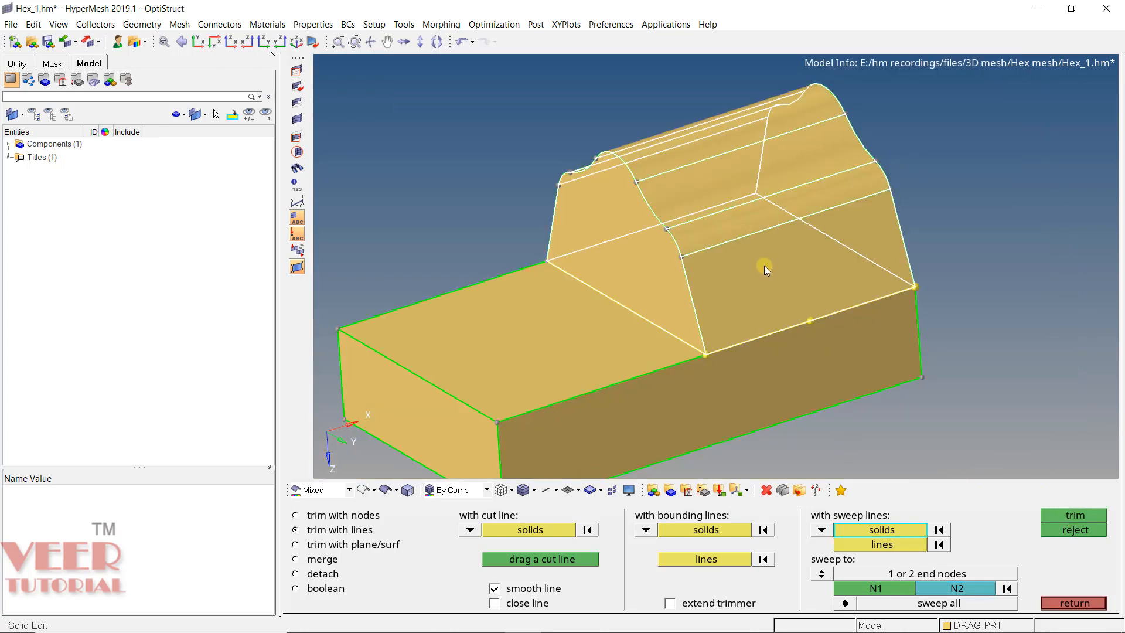
{"action": "scroll", "coordinate": [703, 178], "scroll_direction": "up", "scroll_amount": 4, "text": "ctrl"}
{"action": "scroll", "coordinate": [573, 240], "scroll_direction": "down", "scroll_amount": 3, "text": "ctrl"}
{"action": "scroll", "coordinate": [655, 446], "scroll_direction": "up", "scroll_amount": 4, "text": "ctrl"}
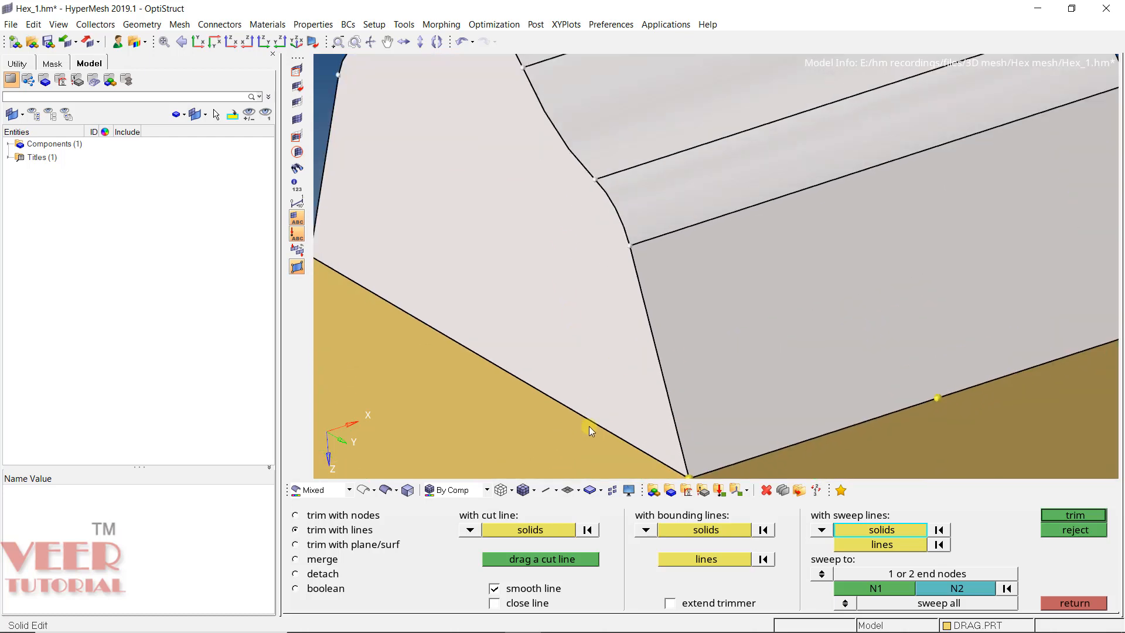
- Merge the raised-profile solid and the base solid back into one solid with Solid Edit
{"action": "left_click", "coordinate": [1082, 603]}
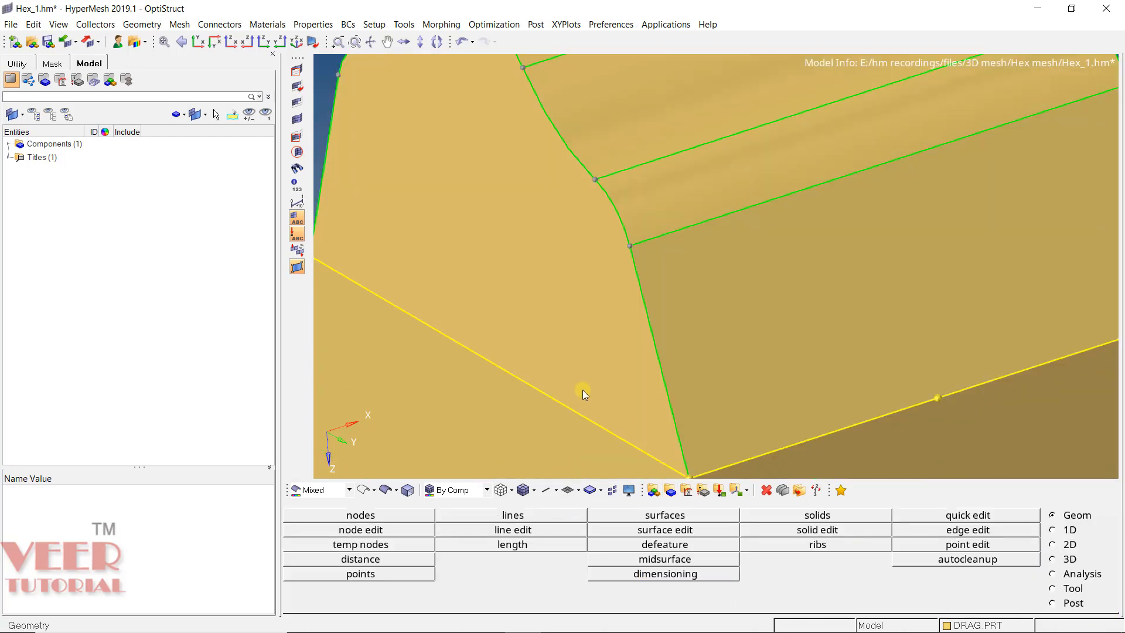
{"action": "scroll", "coordinate": [532, 426], "scroll_direction": "down", "scroll_amount": 2, "text": "ctrl"}
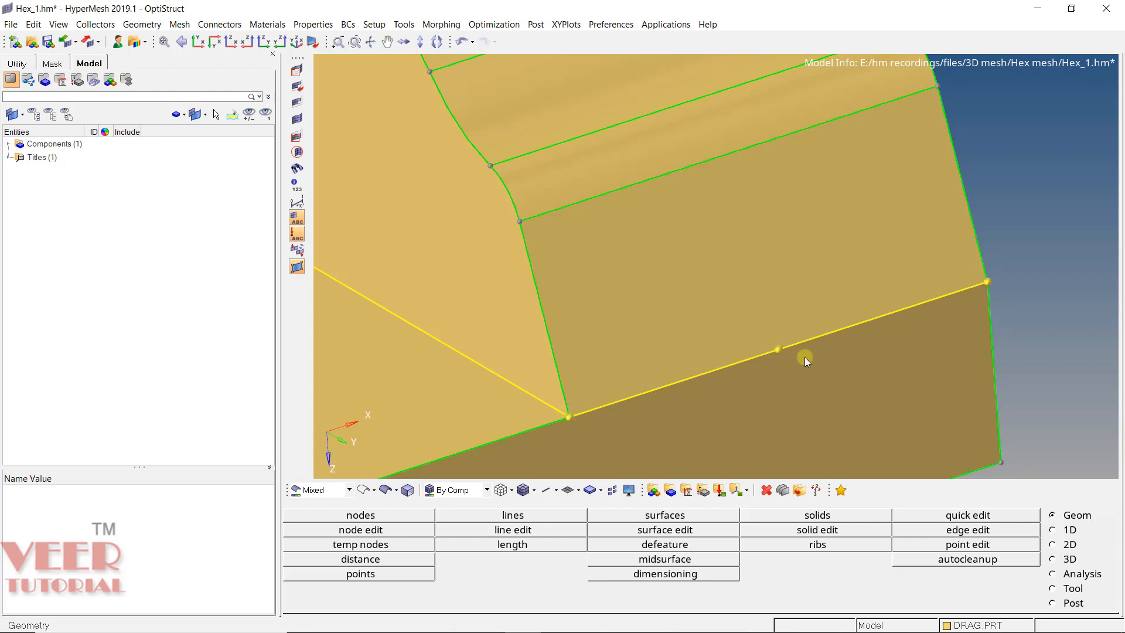
{"action": "left_click", "coordinate": [832, 530]}
{"action": "scroll", "coordinate": [698, 227], "scroll_direction": "down", "scroll_amount": 3}
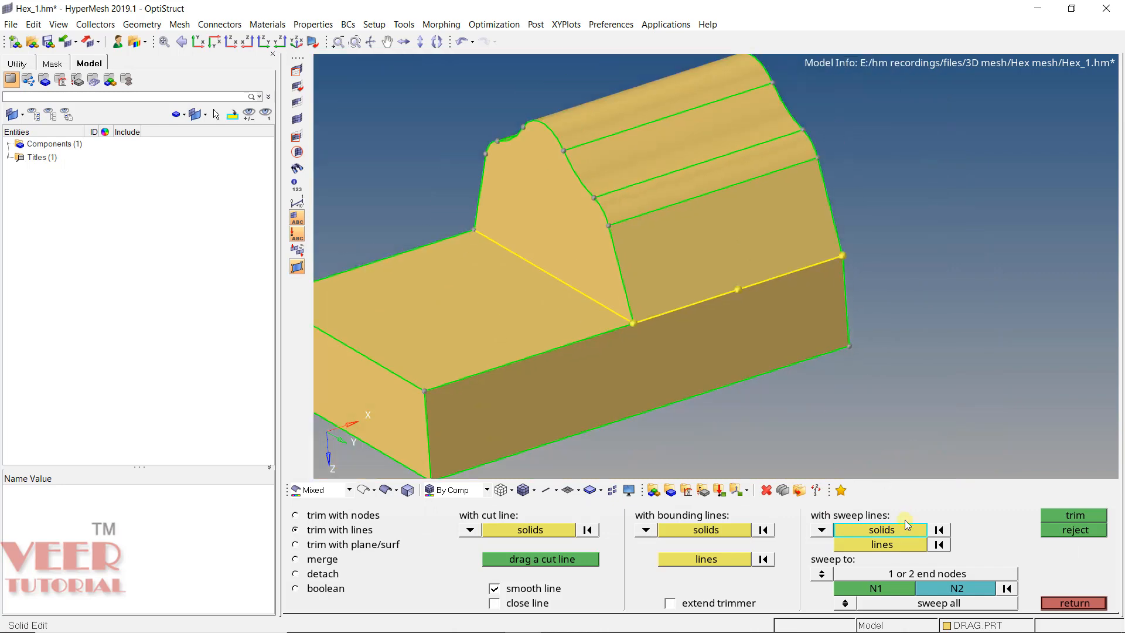
{"action": "left_click", "coordinate": [324, 559]}
{"action": "left_click", "coordinate": [564, 378]}
{"action": "left_click", "coordinate": [564, 378]}
{"action": "left_click", "coordinate": [1049, 519]}
- Trim the merged solid with the low base's top surface, keeping the extend trimmer option on
{"action": "left_click", "coordinate": [330, 533]}
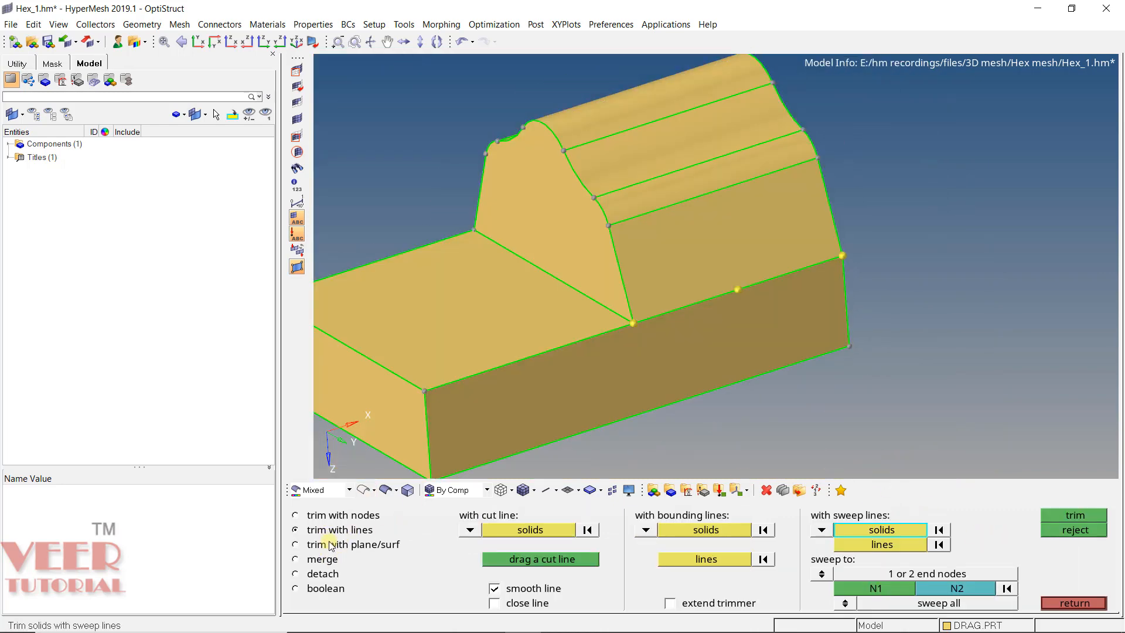
{"action": "left_click", "coordinate": [330, 546]}
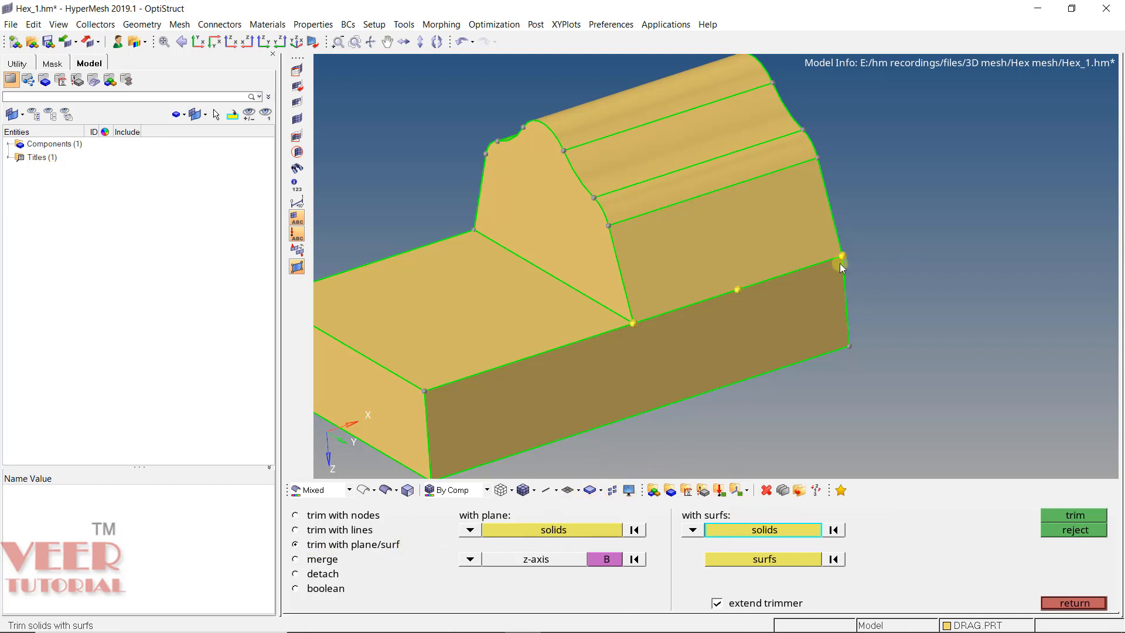
{"action": "scroll", "coordinate": [488, 273], "scroll_direction": "up", "scroll_amount": 4}
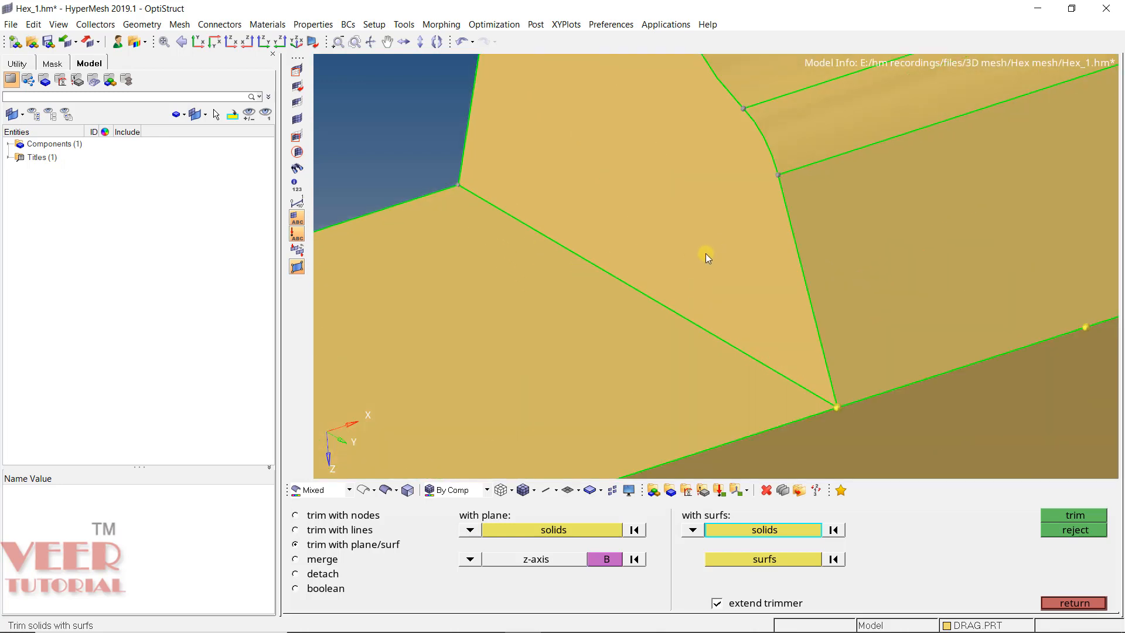
{"action": "middle_click", "coordinate": [706, 253]}
{"action": "scroll", "coordinate": [706, 258], "scroll_direction": "down", "scroll_amount": 3}
{"action": "left_click", "coordinate": [787, 561]}
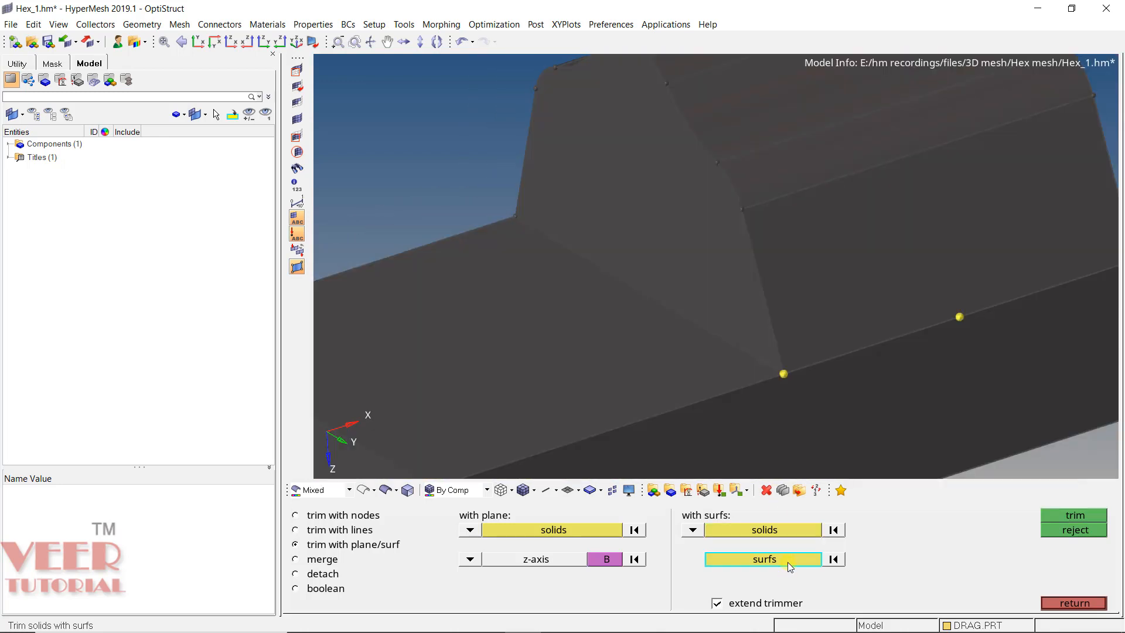
{"action": "left_click", "coordinate": [552, 307]}
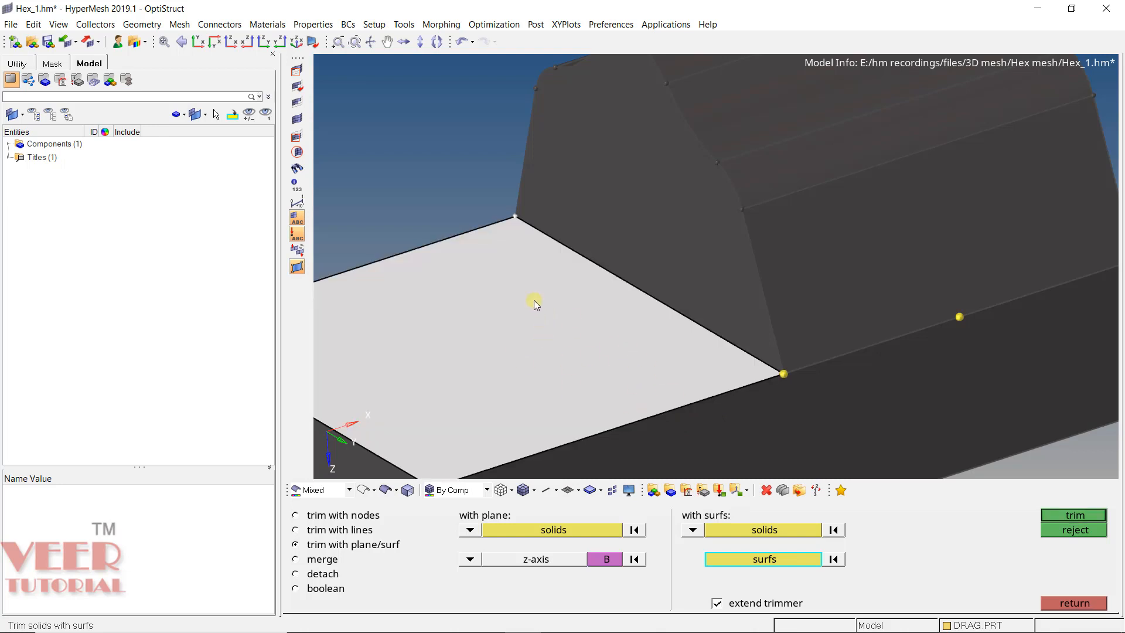
{"action": "scroll", "coordinate": [533, 300], "scroll_direction": "down", "scroll_amount": 3}
{"action": "left_click_drag", "start_coordinate": [628, 329], "coordinate": [600, 316], "text": "ctrl"}
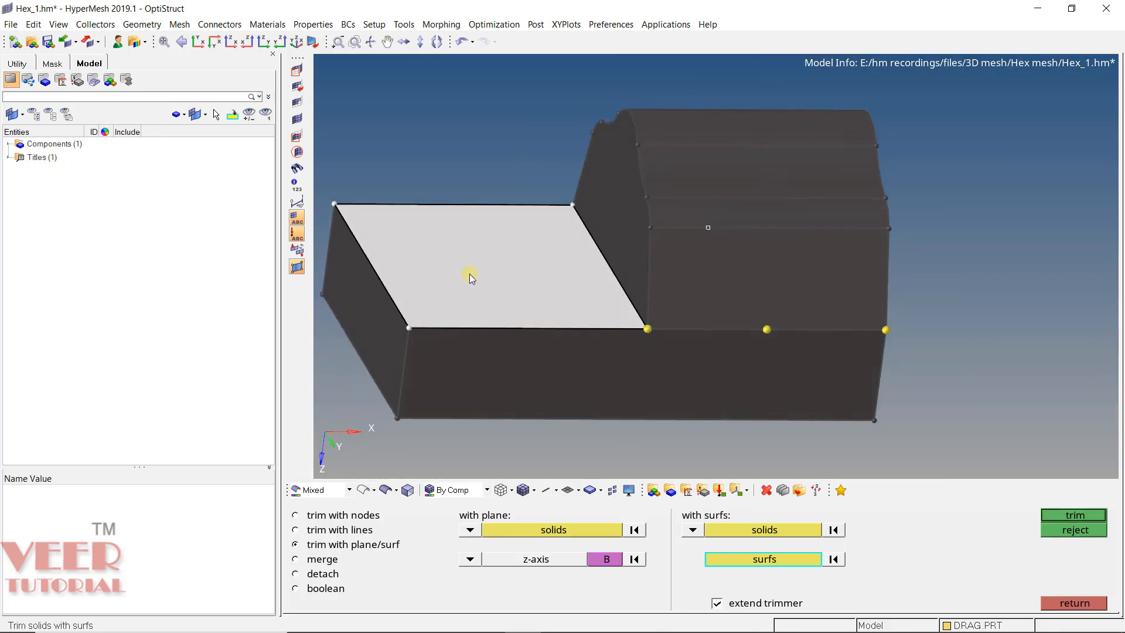
{"action": "left_click", "coordinate": [1075, 515]}
- Trim the base solid vertically using the raised profile's front face as the trimming surface
{"action": "scroll", "coordinate": [752, 287], "scroll_direction": "up", "scroll_amount": 3}
{"action": "left_click_drag", "start_coordinate": [751, 287], "coordinate": [808, 233], "text": "ctrl"}
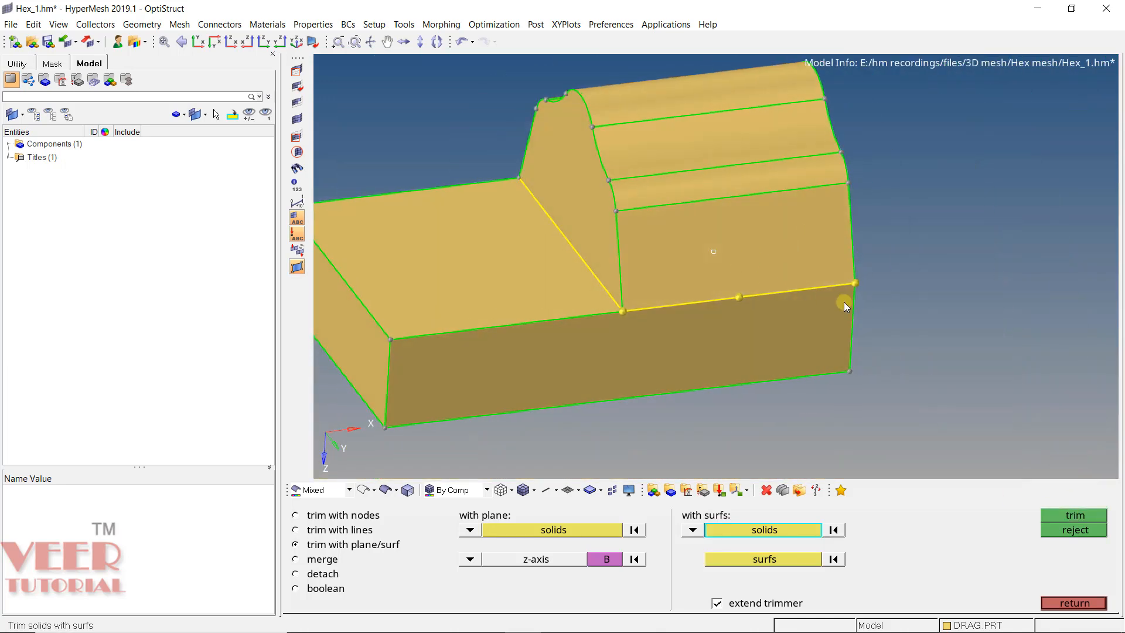
{"action": "scroll", "coordinate": [679, 282], "scroll_direction": "down", "scroll_amount": 2}
{"action": "scroll", "coordinate": [660, 292], "scroll_direction": "up", "scroll_amount": 5}
{"action": "scroll", "coordinate": [660, 292], "scroll_direction": "down", "scroll_amount": 5}
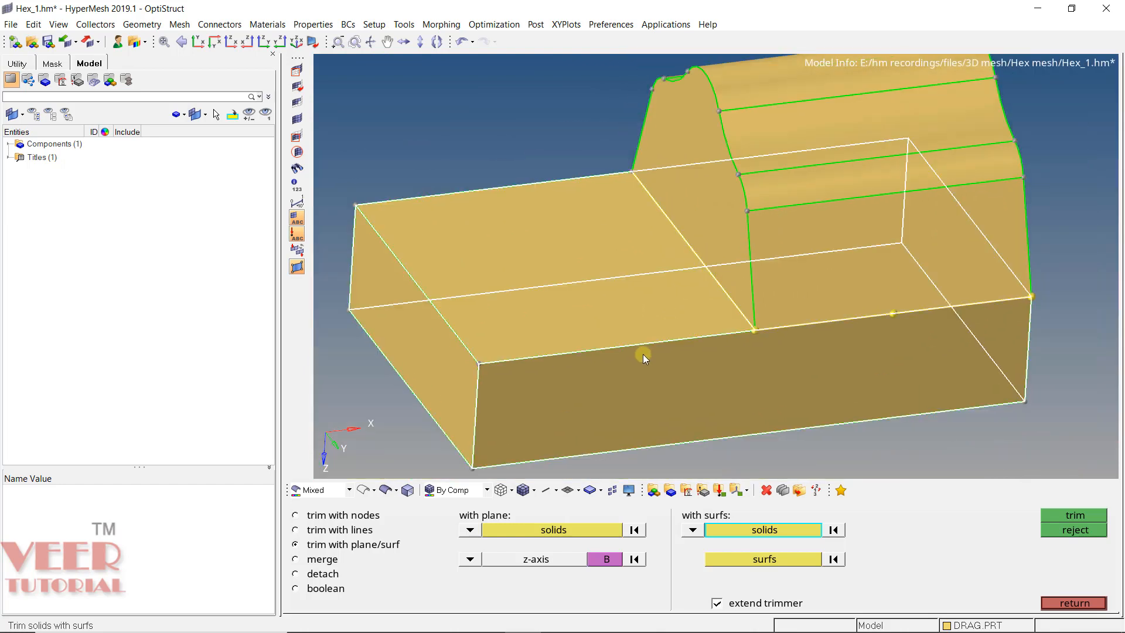
{"action": "left_click", "coordinate": [640, 354]}
{"action": "left_click", "coordinate": [773, 561]}
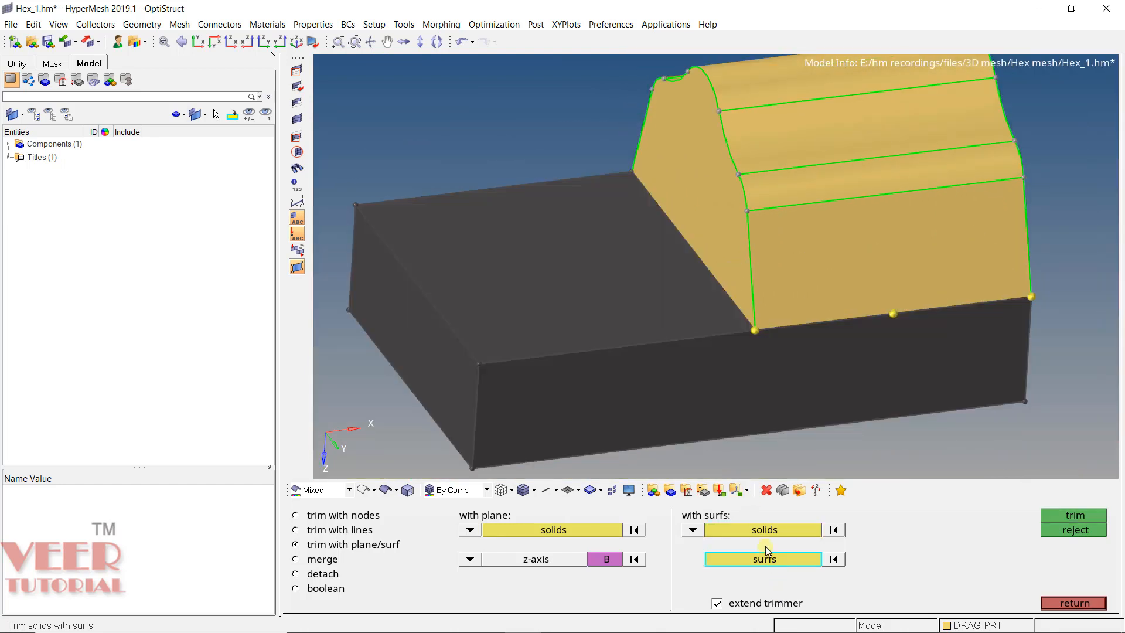
{"action": "left_click_drag", "start_coordinate": [716, 262], "coordinate": [788, 343], "text": "ctrl"}
{"action": "left_click", "coordinate": [684, 153]}
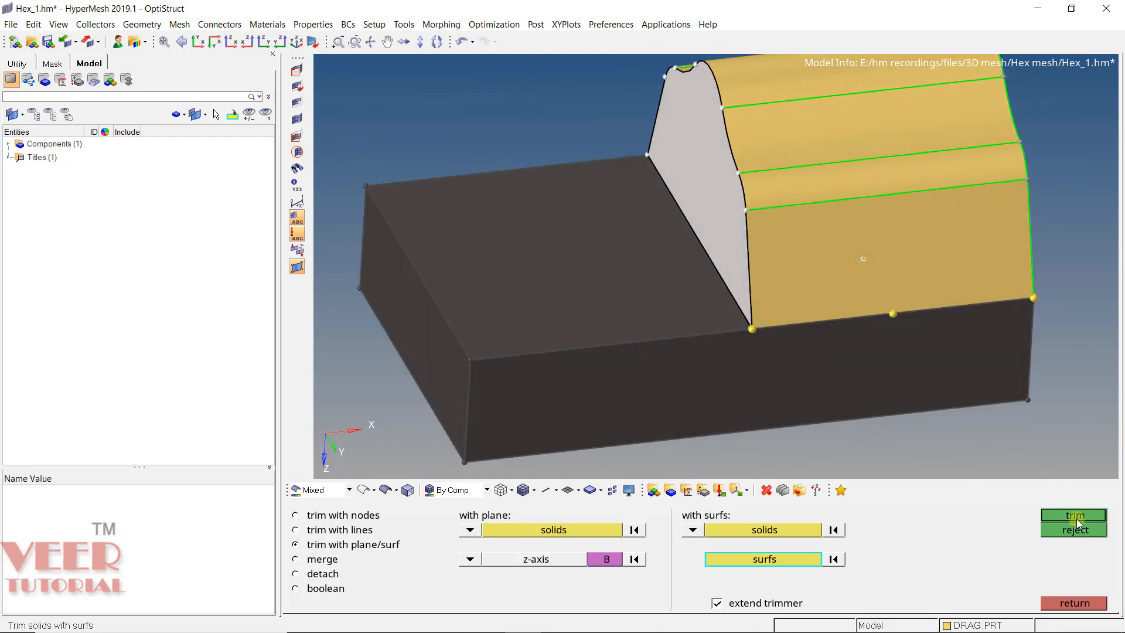
{"action": "left_click", "coordinate": [1076, 517]}
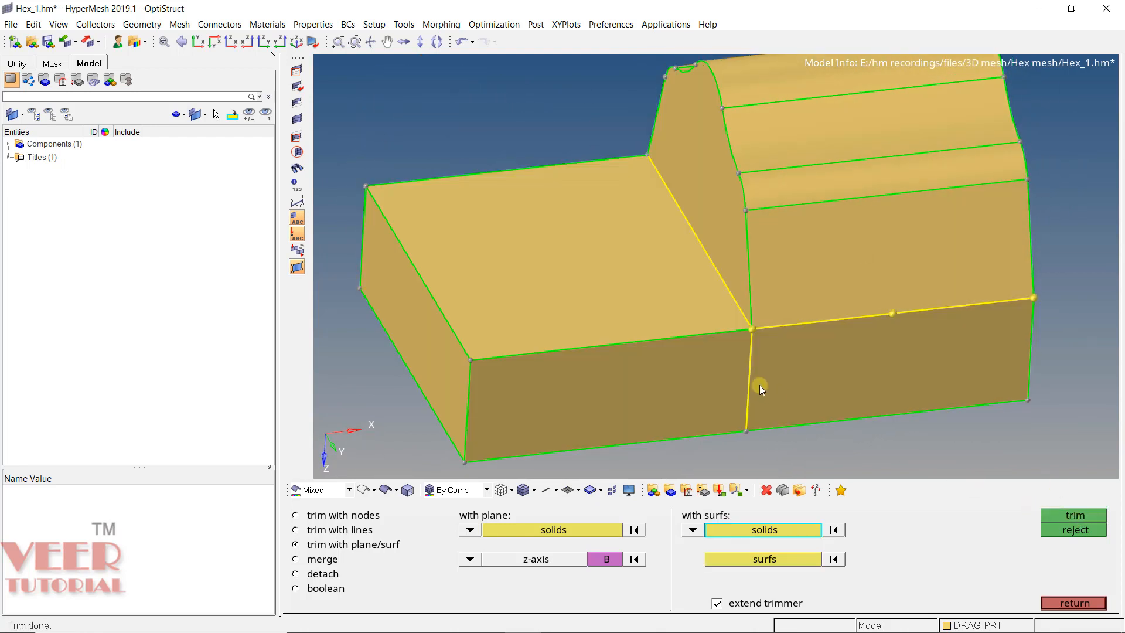
- Merge the front base, rear base and raised-profile solids into a single solid
{"action": "scroll", "coordinate": [759, 375], "scroll_direction": "up", "scroll_amount": 5}
{"action": "scroll", "coordinate": [583, 261], "scroll_direction": "down", "scroll_amount": 3}
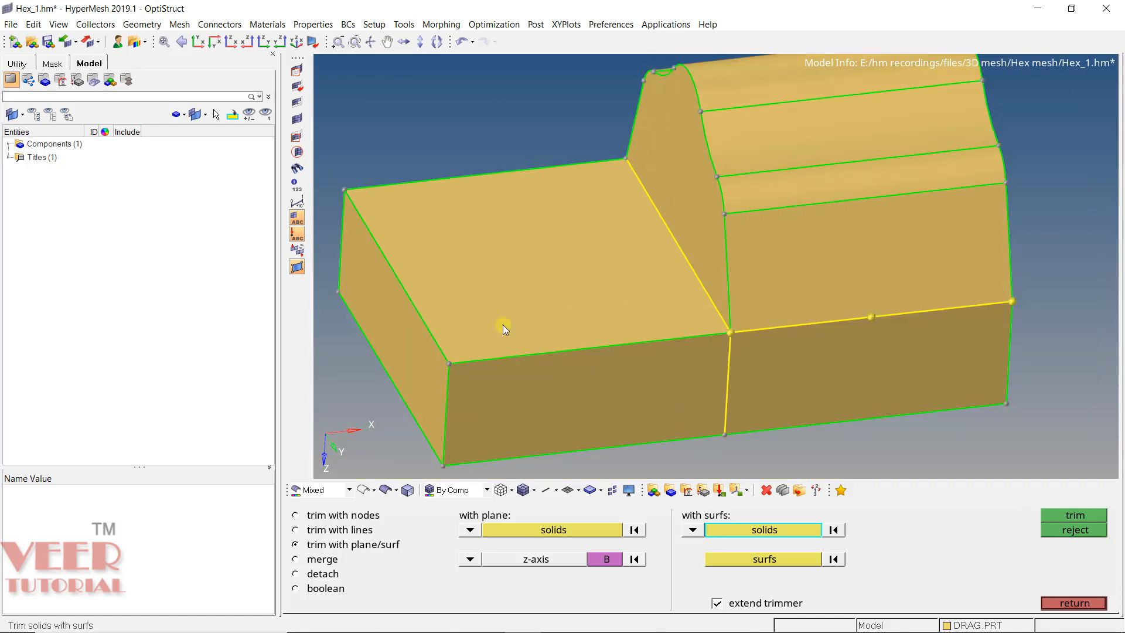
{"action": "left_click", "coordinate": [545, 321]}
{"action": "left_click_drag", "start_coordinate": [688, 318], "coordinate": [549, 270], "text": "ctrl"}
{"action": "scroll", "coordinate": [549, 270], "scroll_direction": "down", "scroll_amount": 3}
{"action": "scroll", "coordinate": [585, 295], "scroll_direction": "up", "scroll_amount": 3}
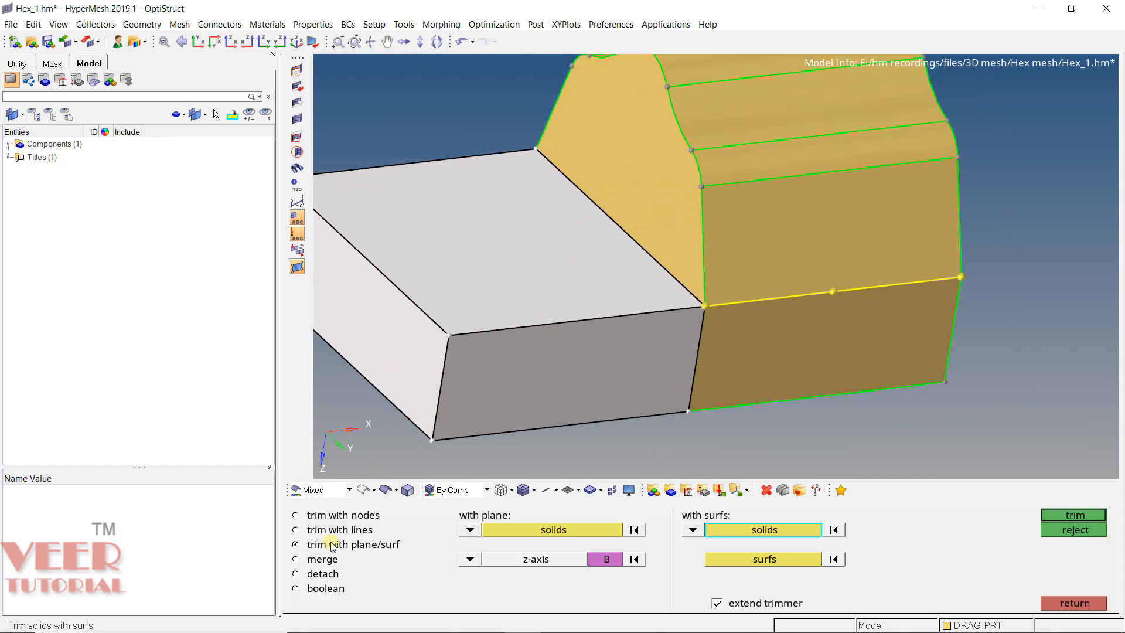
{"action": "left_click", "coordinate": [296, 559]}
{"action": "left_click", "coordinate": [637, 328]}
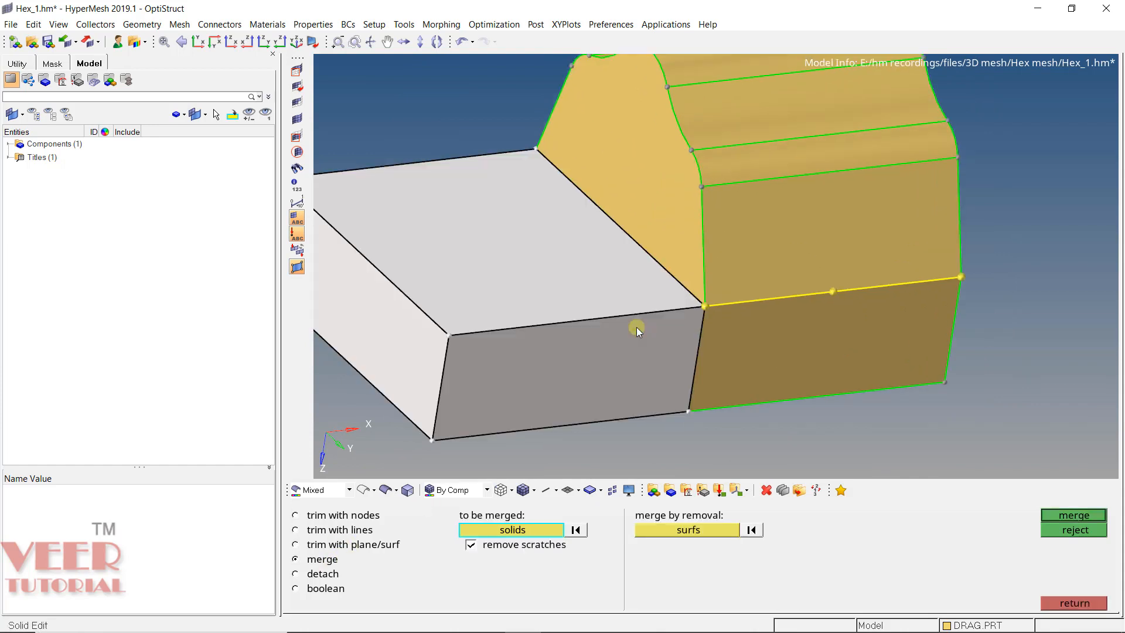
{"action": "left_click", "coordinate": [755, 261]}
{"action": "left_click", "coordinate": [780, 368]}
{"action": "left_click", "coordinate": [1080, 515]}
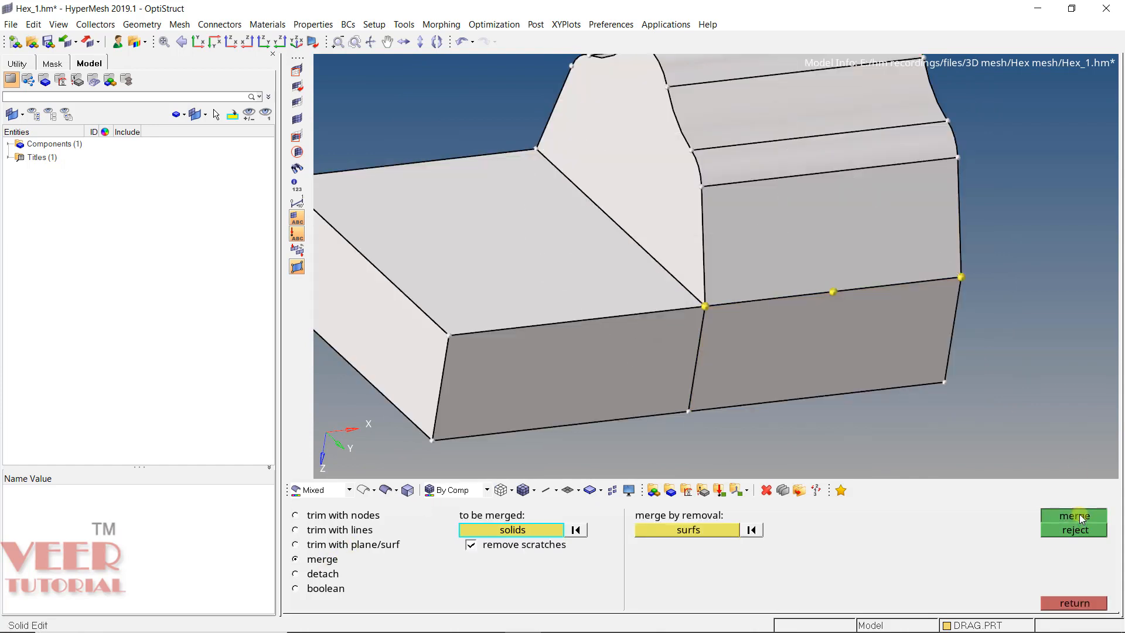
- Set up a plane trim on the merged solid with the plane normal along the z-axis
{"action": "left_click", "coordinate": [337, 544]}
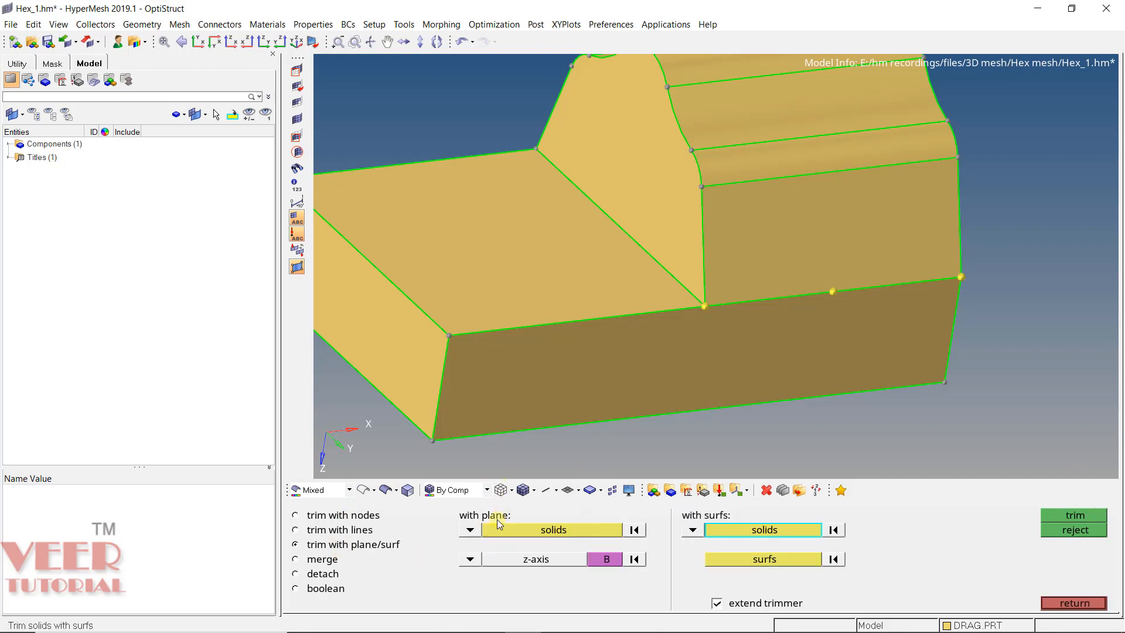
{"action": "left_click", "coordinate": [470, 559]}
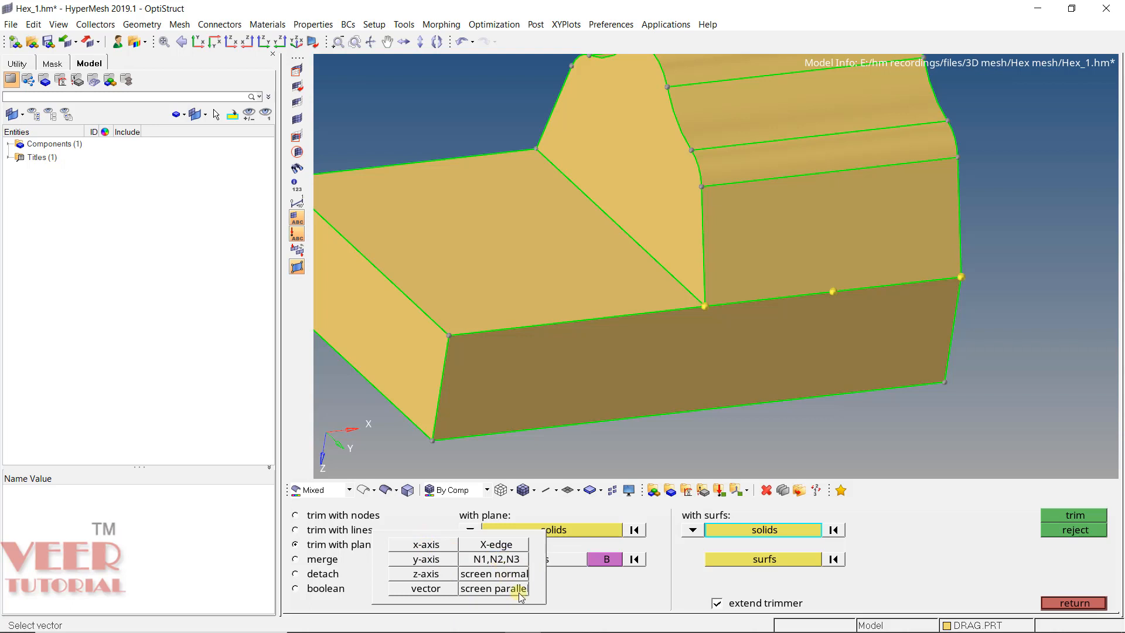
{"action": "left_click", "coordinate": [426, 574]}
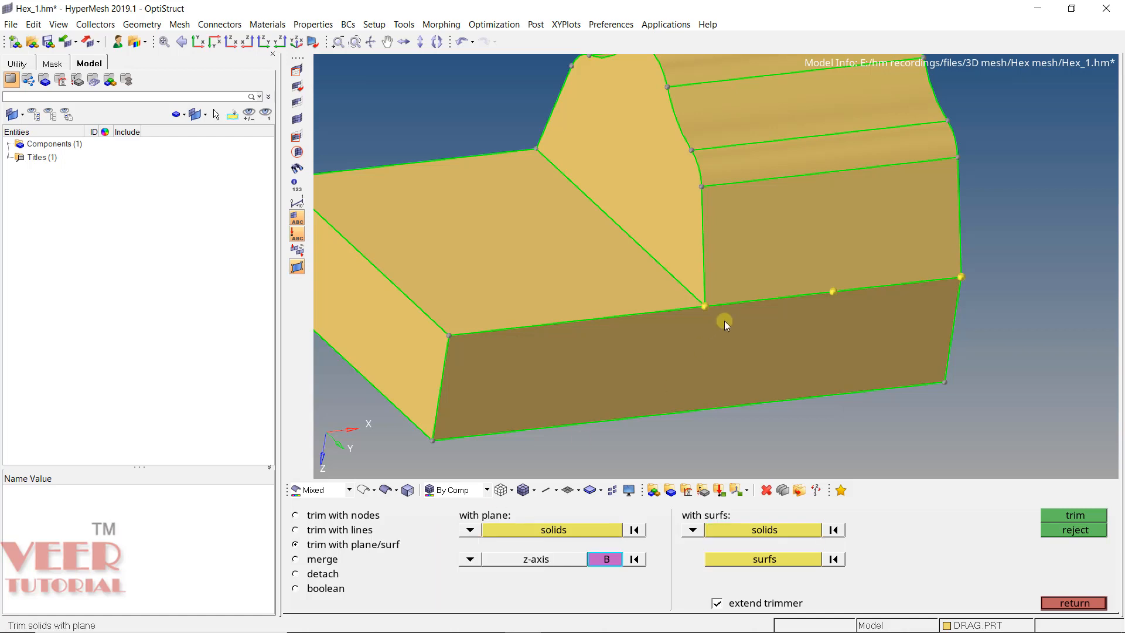
{"action": "scroll", "coordinate": [733, 303], "scroll_direction": "down", "scroll_amount": 3, "text": "ctrl"}
{"action": "left_click_drag", "start_coordinate": [733, 304], "coordinate": [789, 263], "text": "ctrl"}
{"action": "scroll", "coordinate": [704, 278], "scroll_direction": "up", "scroll_amount": 3, "text": "ctrl"}
{"action": "left_click_drag", "start_coordinate": [705, 277], "coordinate": [603, 309], "text": "ctrl"}
{"action": "scroll", "coordinate": [480, 351], "scroll_direction": "up", "scroll_amount": 3, "text": "ctrl"}
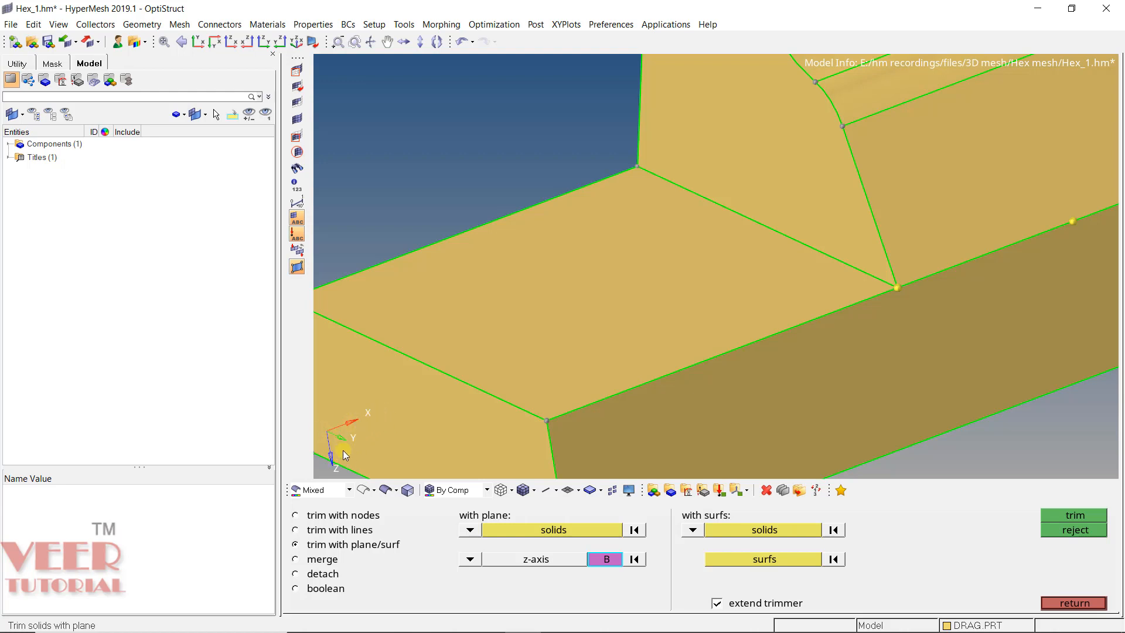
{"action": "left_click", "coordinate": [529, 530]}
{"action": "left_click", "coordinate": [754, 272]}
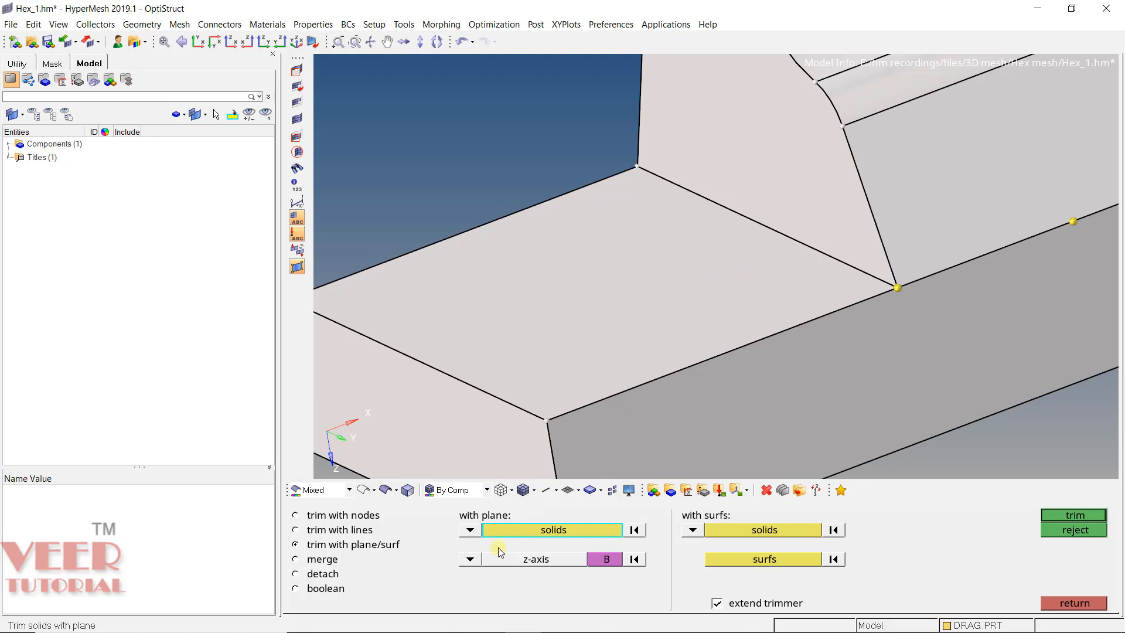
- Try to trim the solid with the z-axis plane based at the node on the profile's front foot corner, and reject the trim
{"action": "left_click", "coordinate": [607, 559]}
{"action": "scroll", "coordinate": [662, 316], "scroll_direction": "down", "scroll_amount": 5}
{"action": "left_click_drag", "start_coordinate": [732, 262], "coordinate": [738, 234], "text": "ctrl"}
{"action": "scroll", "coordinate": [747, 248], "scroll_direction": "up", "scroll_amount": 4}
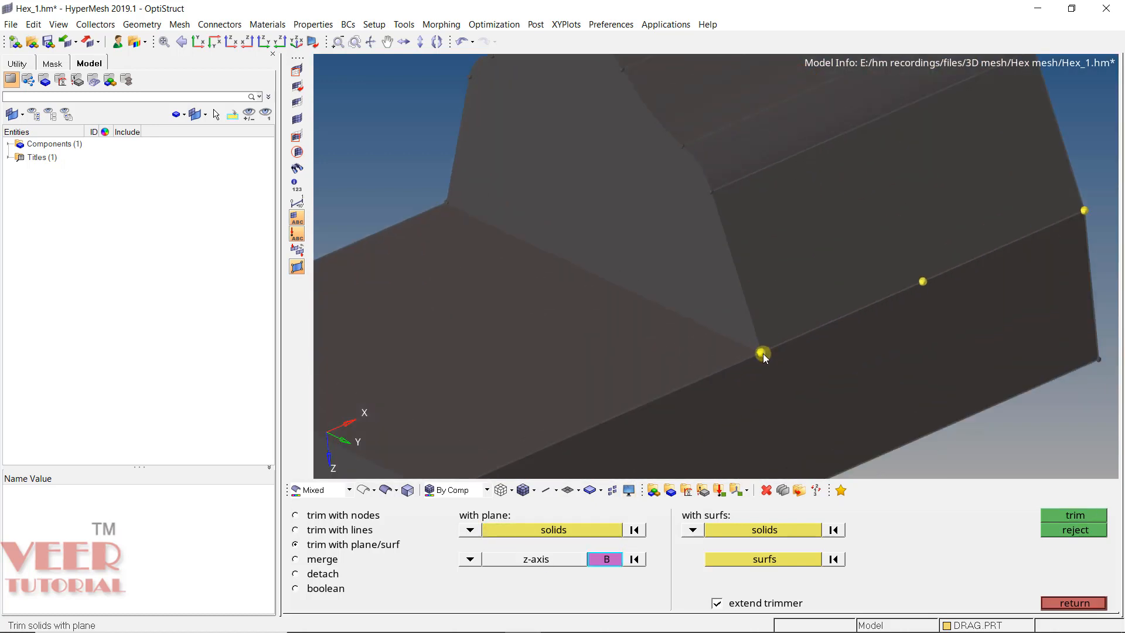
{"action": "left_click", "coordinate": [763, 354]}
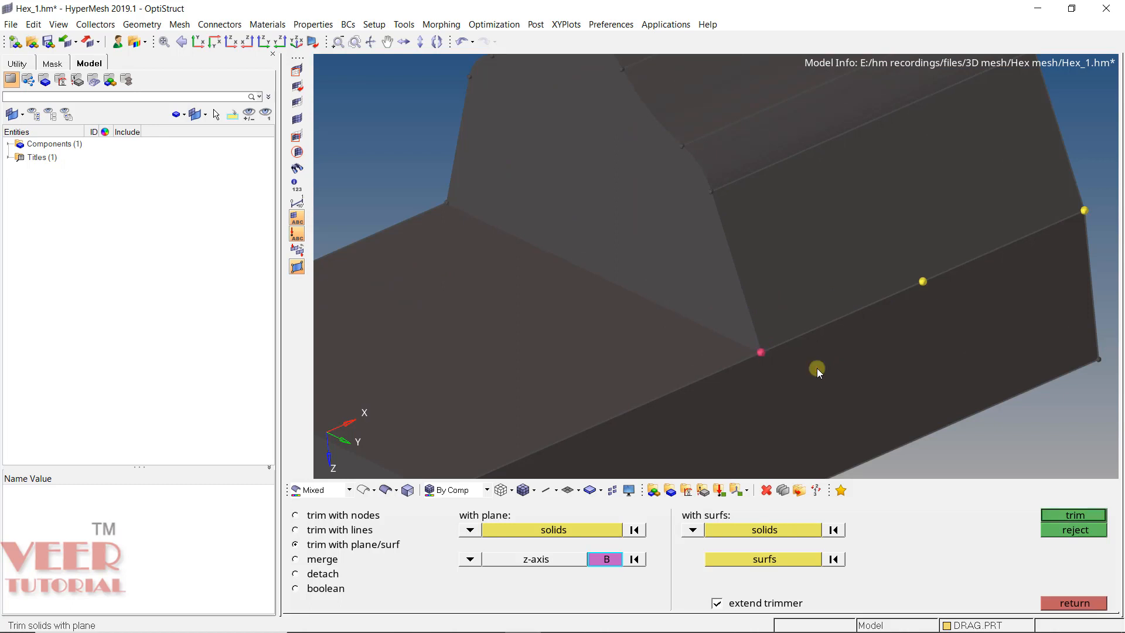
{"action": "scroll", "coordinate": [775, 371], "scroll_direction": "down", "scroll_amount": 2}
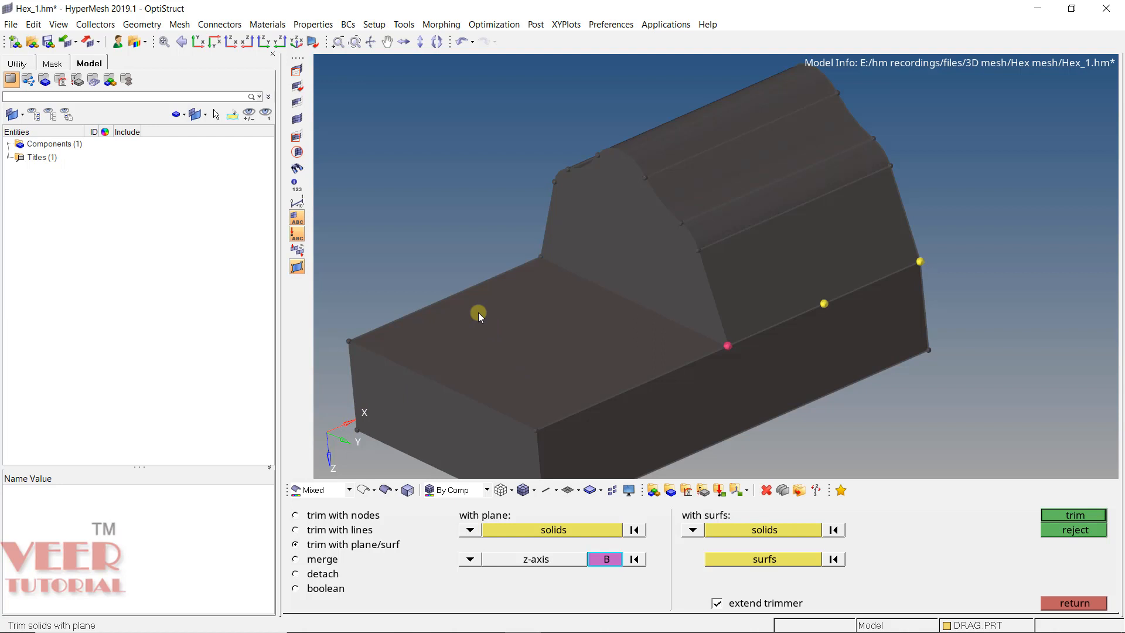
{"action": "left_click", "coordinate": [1061, 515]}
{"action": "scroll", "coordinate": [671, 324], "scroll_direction": "up", "scroll_amount": 2}
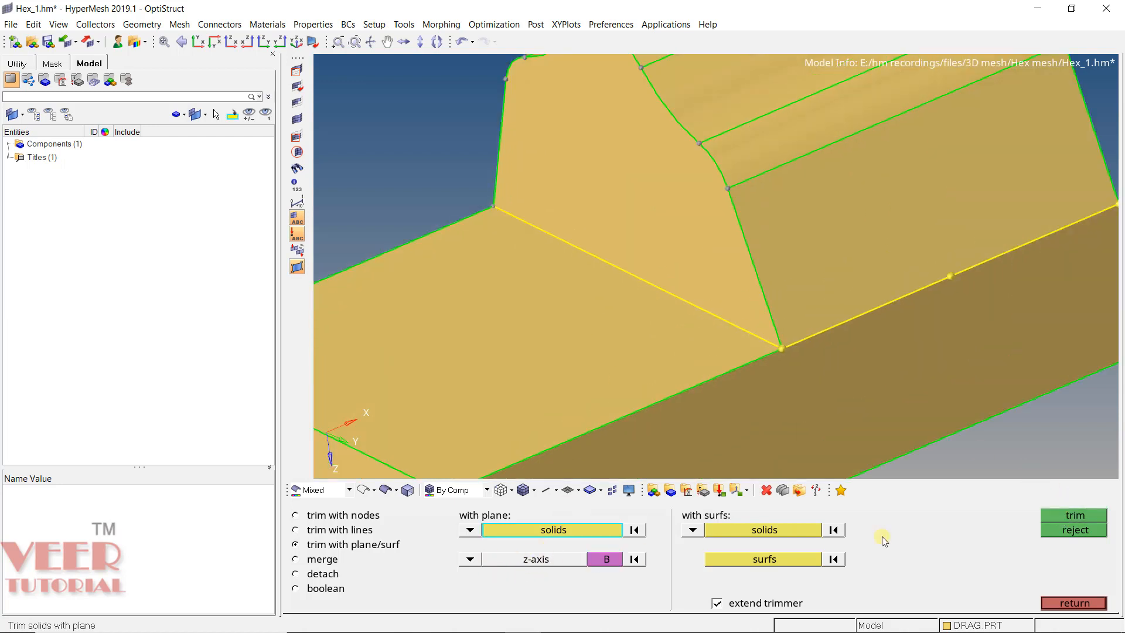
{"action": "left_click", "coordinate": [1083, 529]}
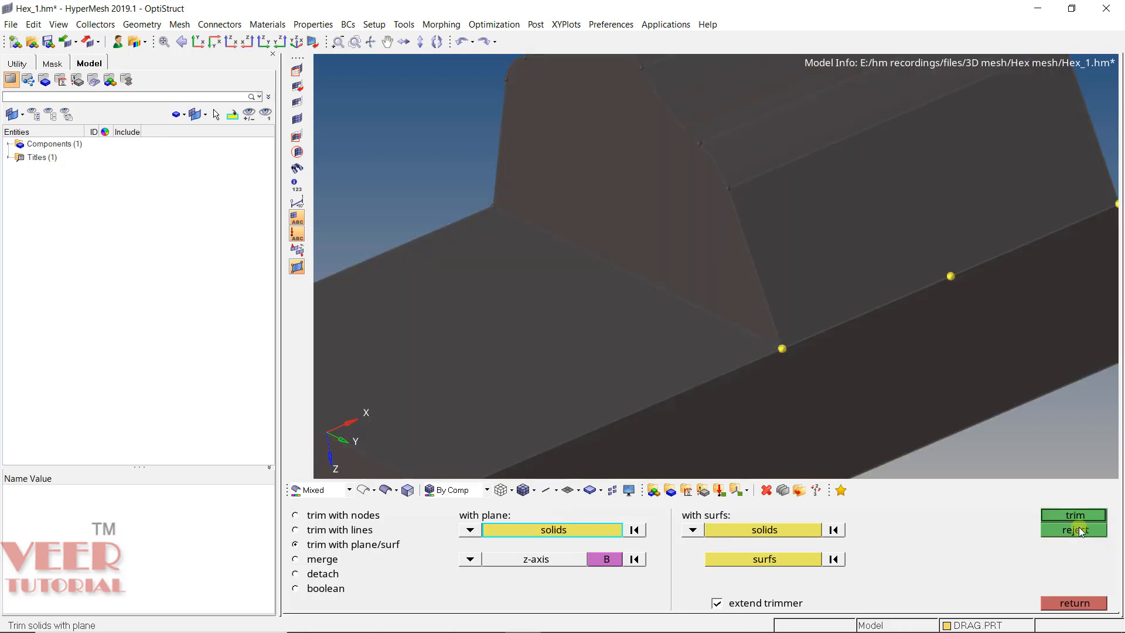
- Trim the solid with an x-axis plane based at the node where the raised profile's front face meets the side edge
{"action": "left_click", "coordinate": [470, 559]}
{"action": "left_click", "coordinate": [426, 546]}
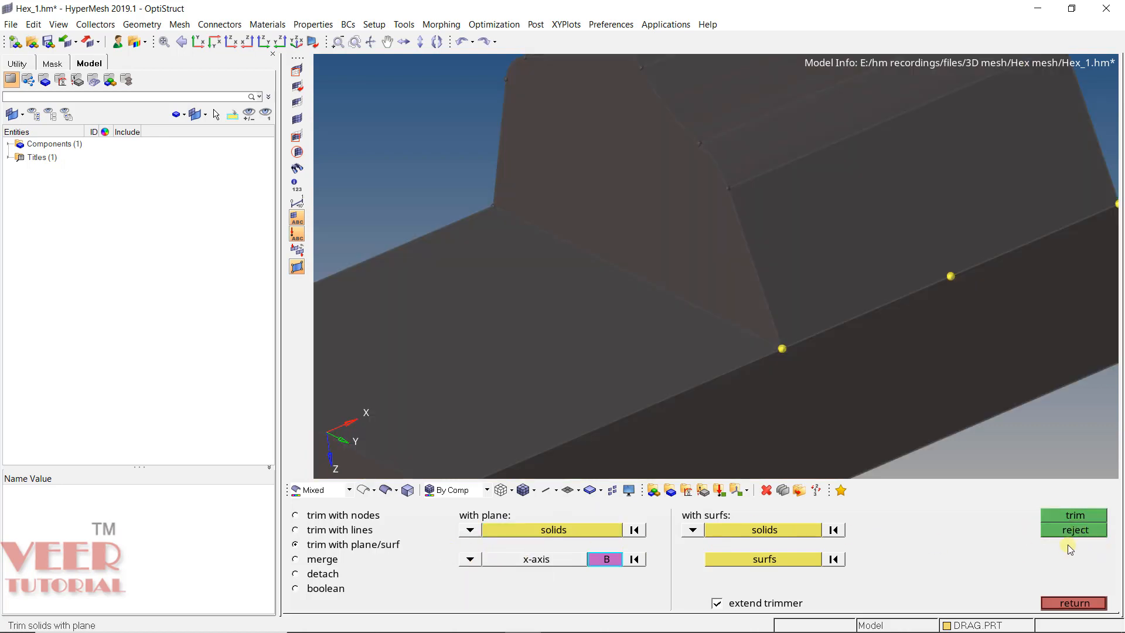
{"action": "left_click", "coordinate": [1072, 517]}
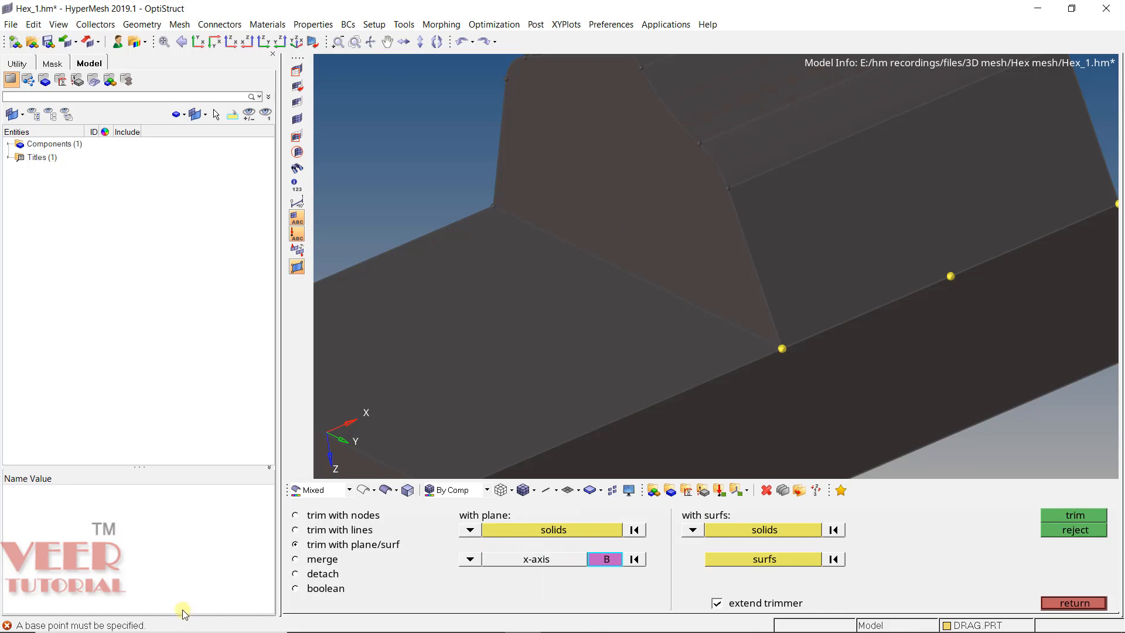
{"action": "left_click", "coordinate": [782, 350]}
{"action": "left_click", "coordinate": [1063, 514]}
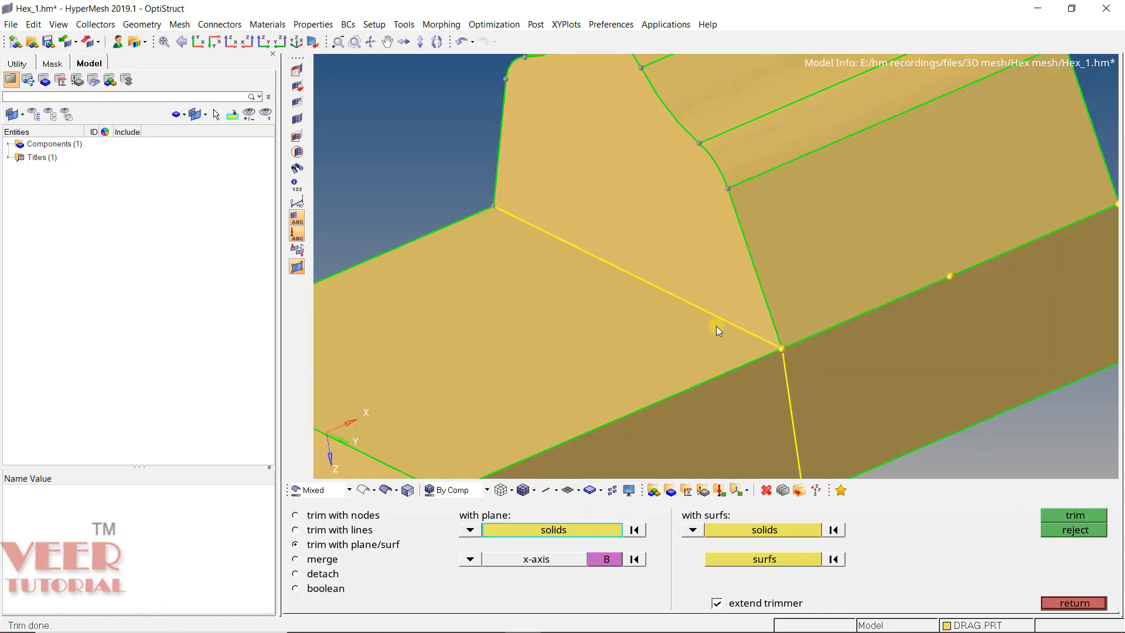
{"action": "left_click_drag", "start_coordinate": [812, 359], "coordinate": [715, 378], "text": "ctrl"}
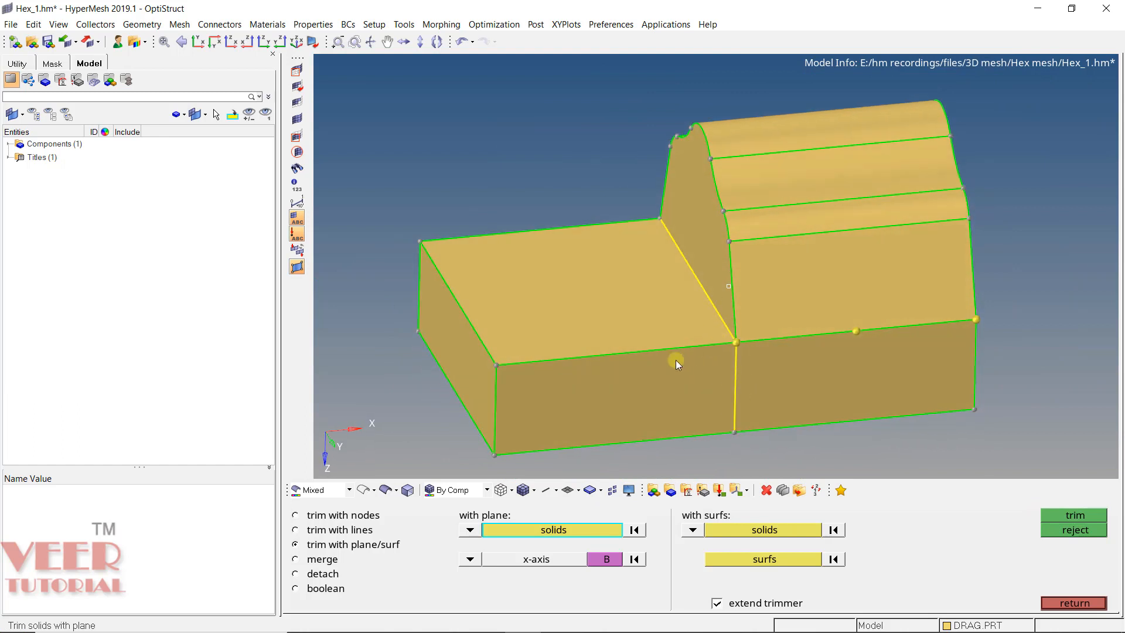
{"action": "left_click", "coordinate": [579, 257]}
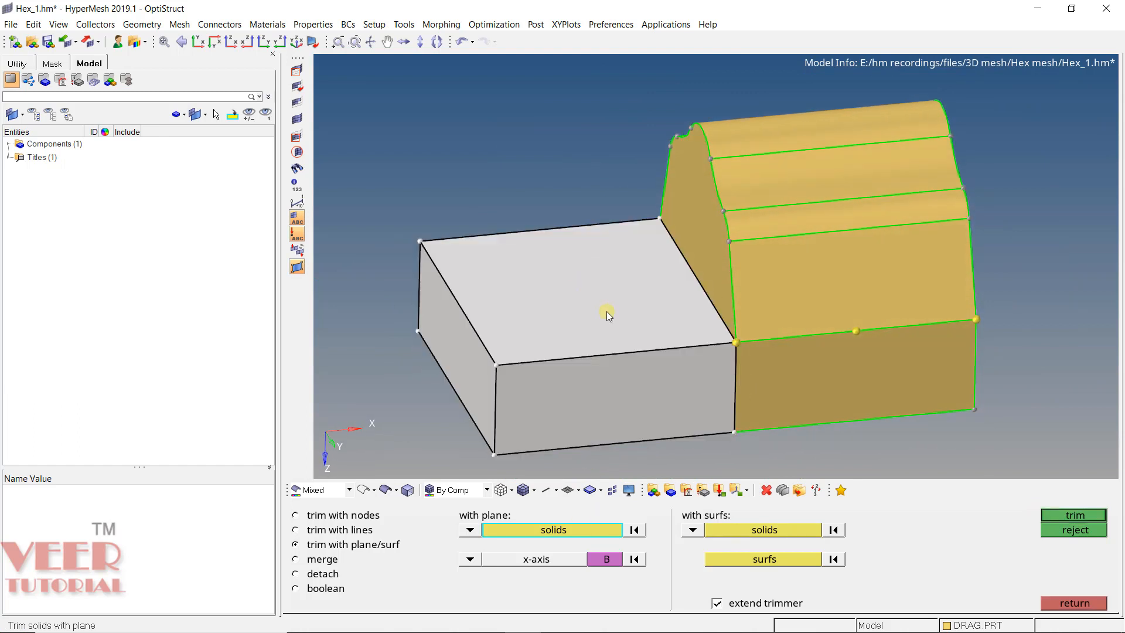
{"action": "left_click", "coordinate": [634, 531]}
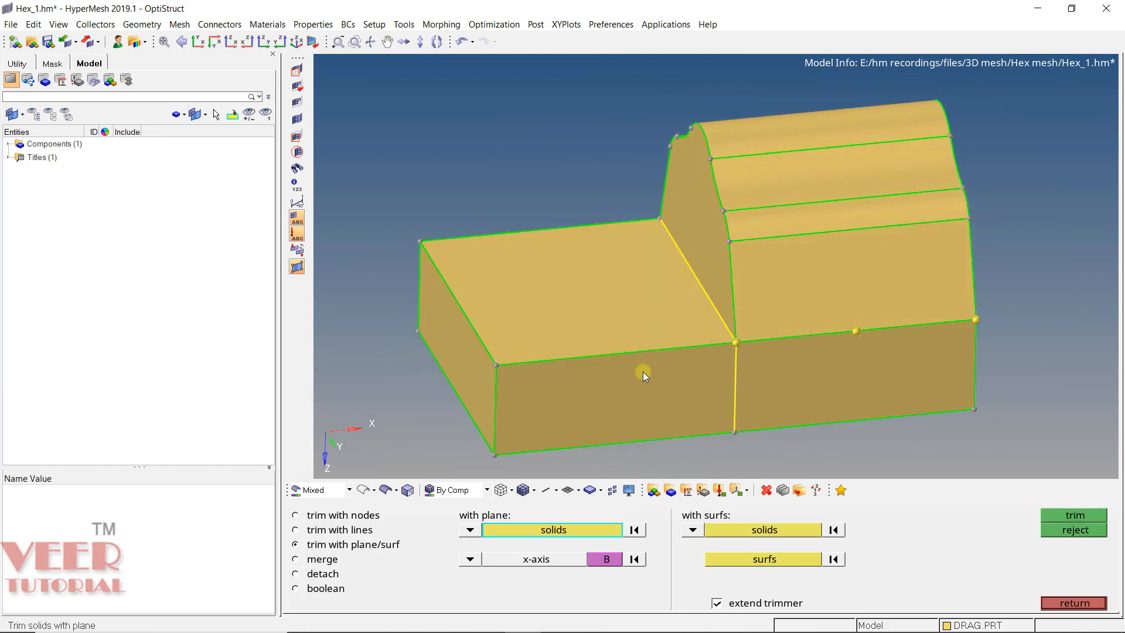
{"action": "left_click_drag", "start_coordinate": [643, 372], "coordinate": [817, 388], "text": "ctrl"}
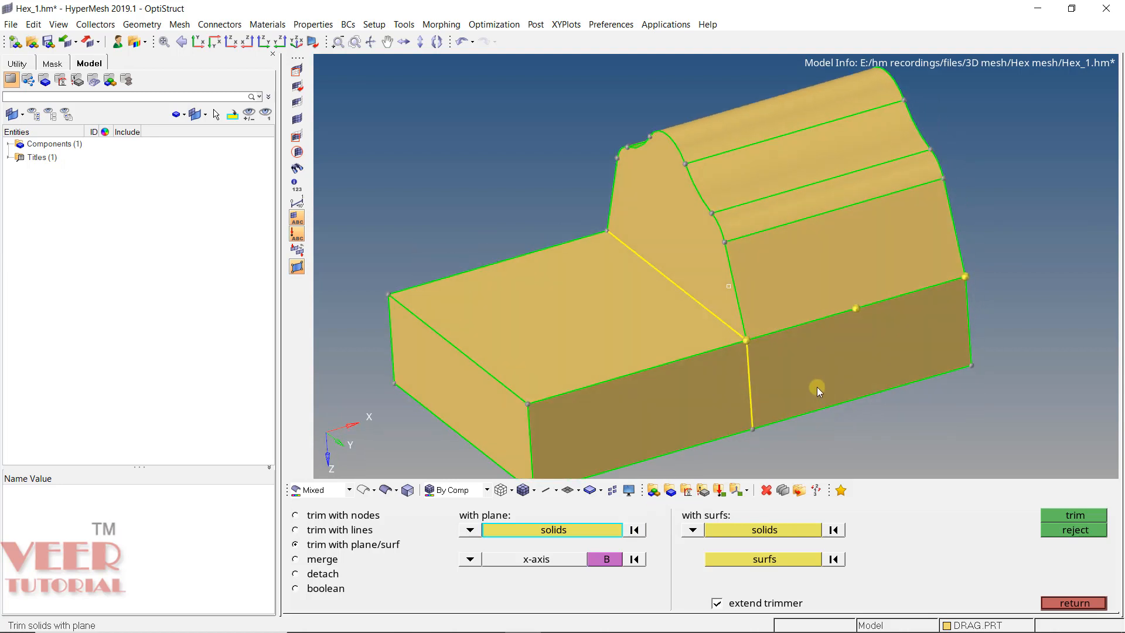
- Trim the solid under and including the raised profile with a z-axis plane based at the middle node on the profile's bottom side edge
{"action": "left_click", "coordinate": [797, 243]}
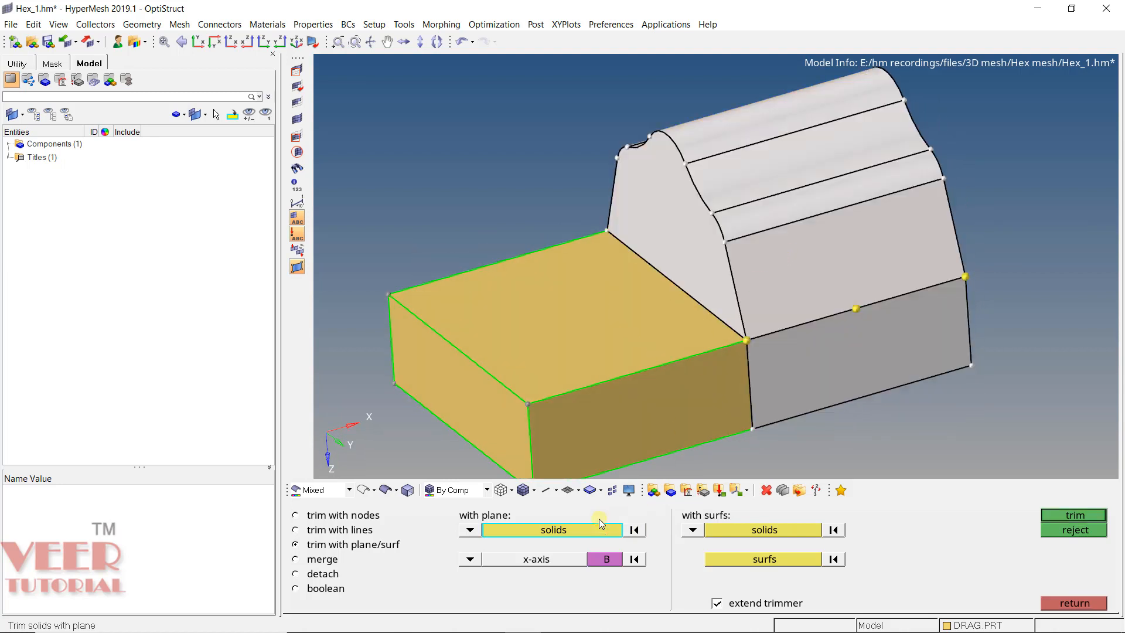
{"action": "left_click", "coordinate": [472, 560]}
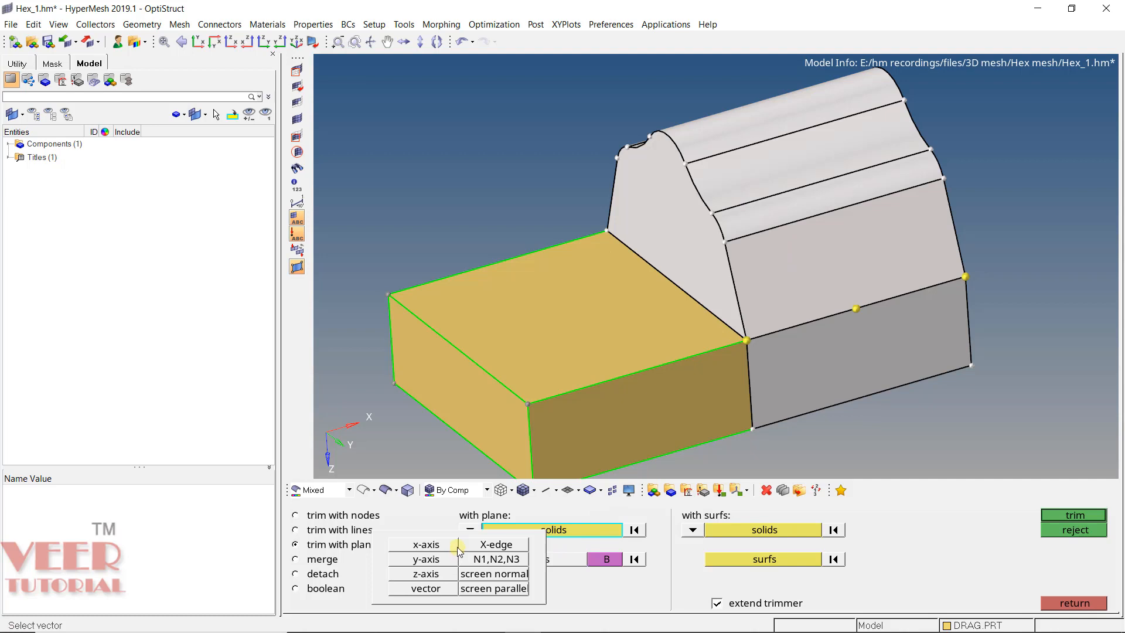
{"action": "left_click", "coordinate": [455, 546]}
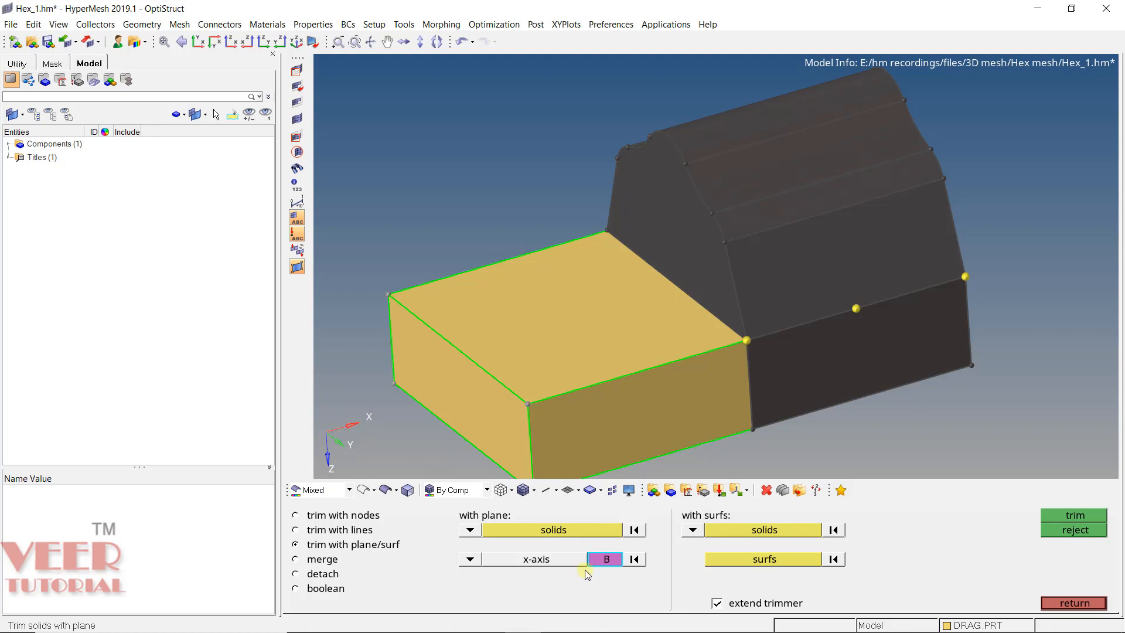
{"action": "left_click", "coordinate": [470, 559]}
{"action": "left_click", "coordinate": [426, 574]}
{"action": "left_click", "coordinate": [855, 308]}
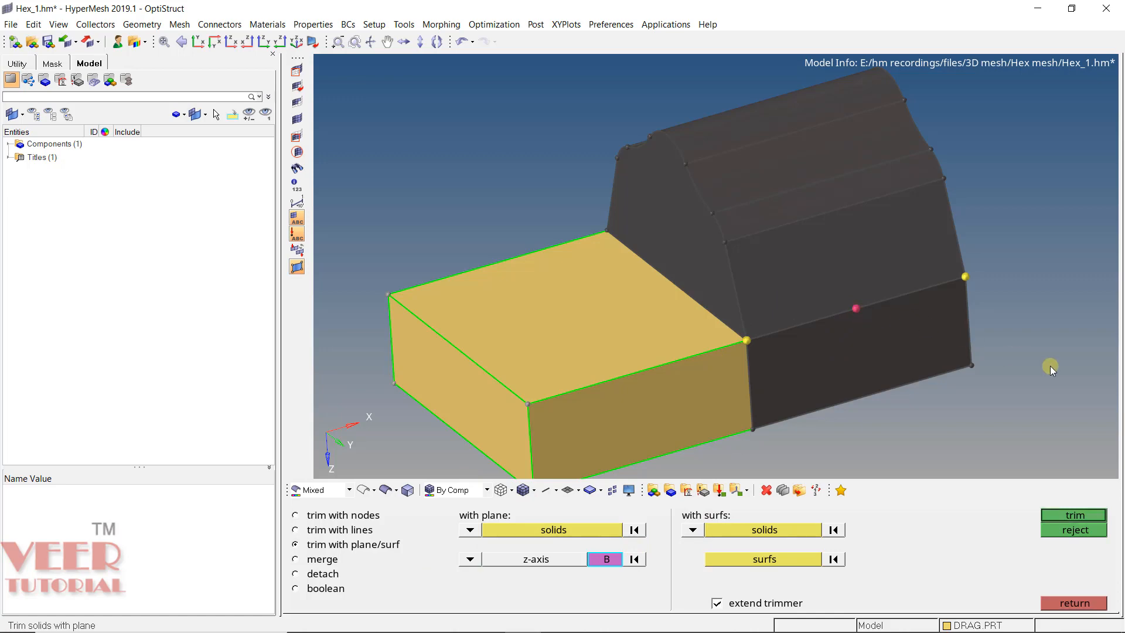
{"action": "left_click", "coordinate": [1075, 515]}
{"action": "left_click", "coordinate": [769, 198]}
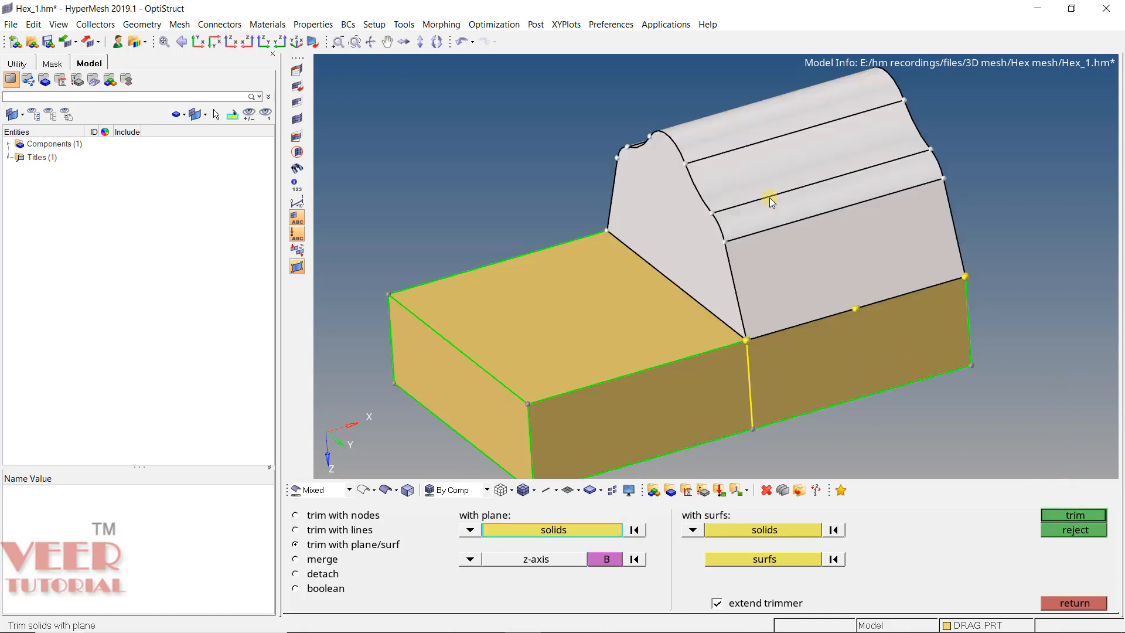
{"action": "left_click_drag", "start_coordinate": [933, 281], "coordinate": [973, 297], "text": "ctrl"}
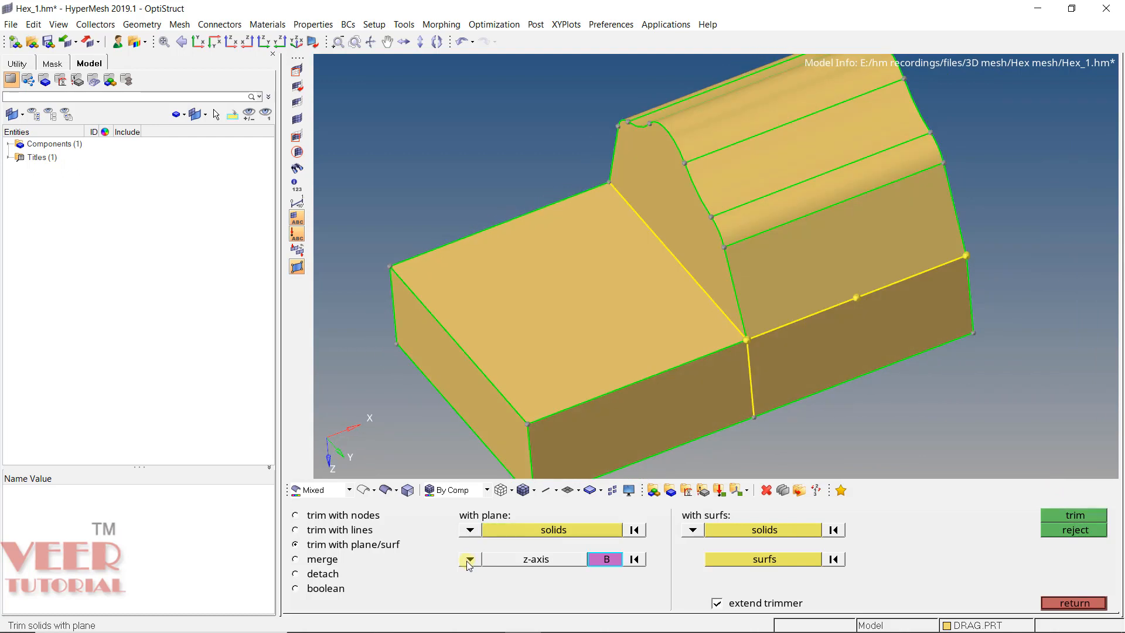
{"action": "left_click", "coordinate": [469, 559]}
{"action": "left_click", "coordinate": [316, 560]}
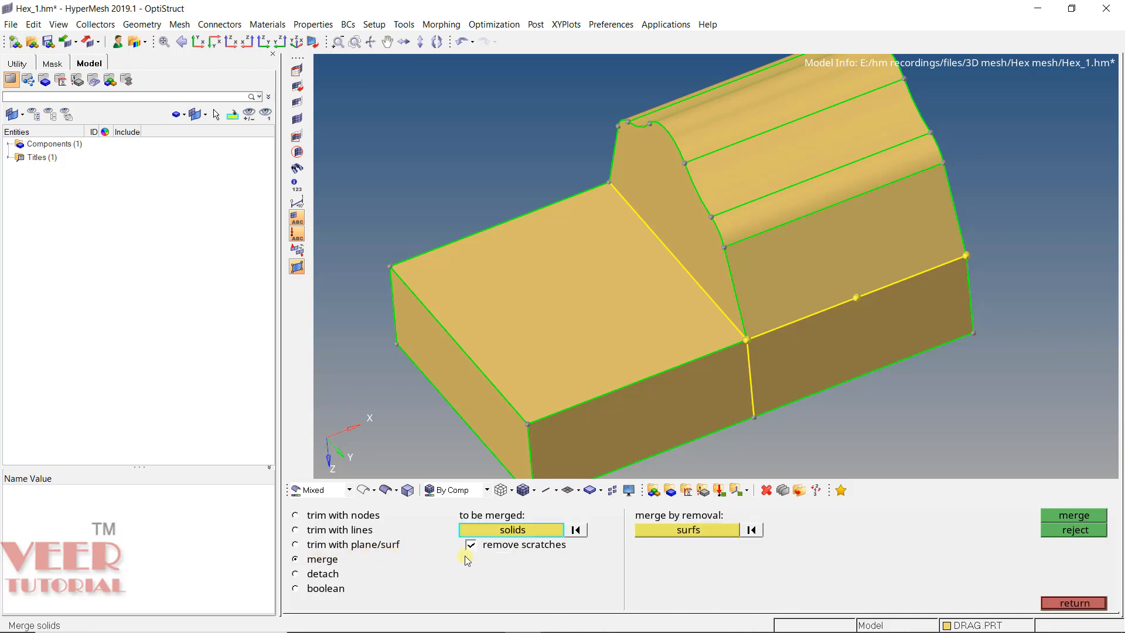
{"action": "left_click", "coordinate": [311, 574]}
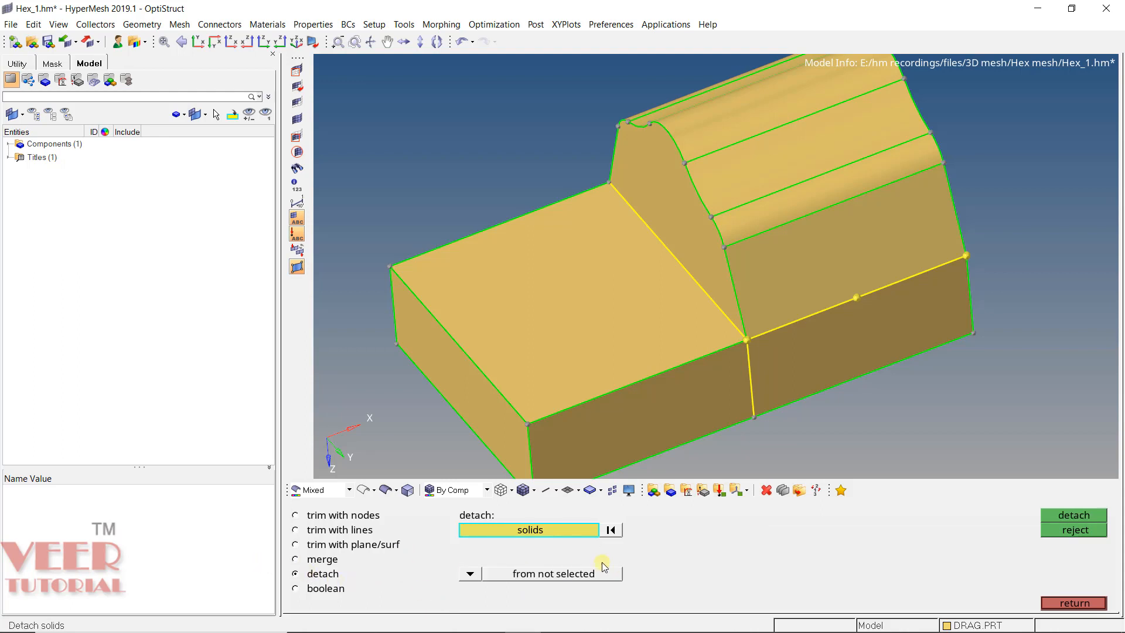
{"action": "left_click", "coordinate": [307, 589]}
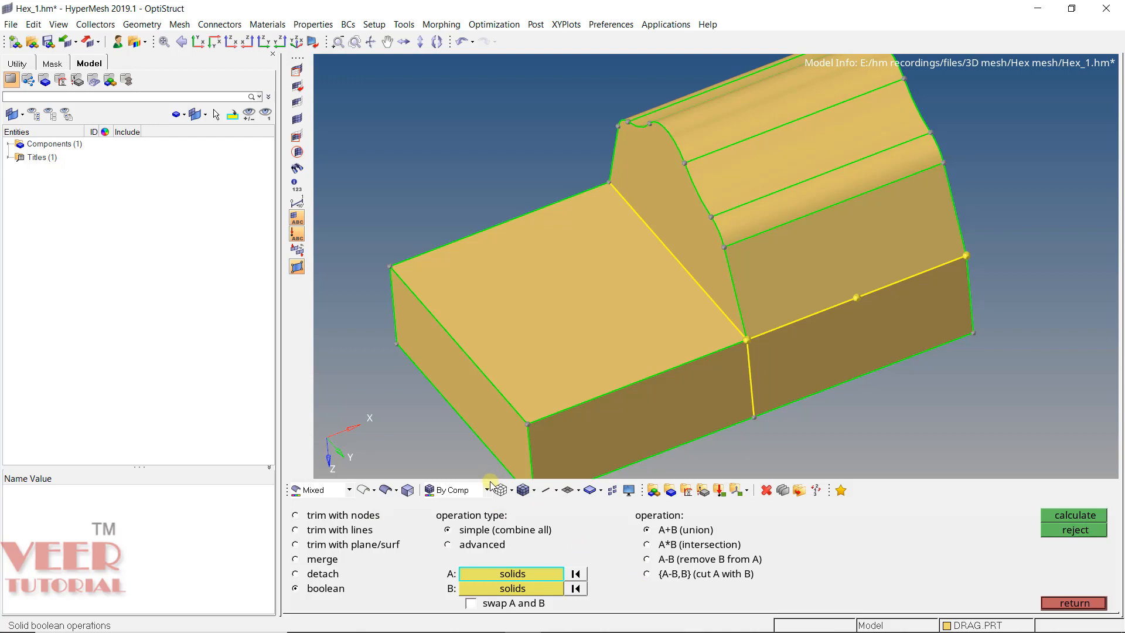
{"action": "left_click", "coordinate": [1074, 603]}
- Merge the raised-profile, front base and rear base solids back into one solid using solid edit, with scratches removed
{"action": "left_click", "coordinate": [838, 530]}
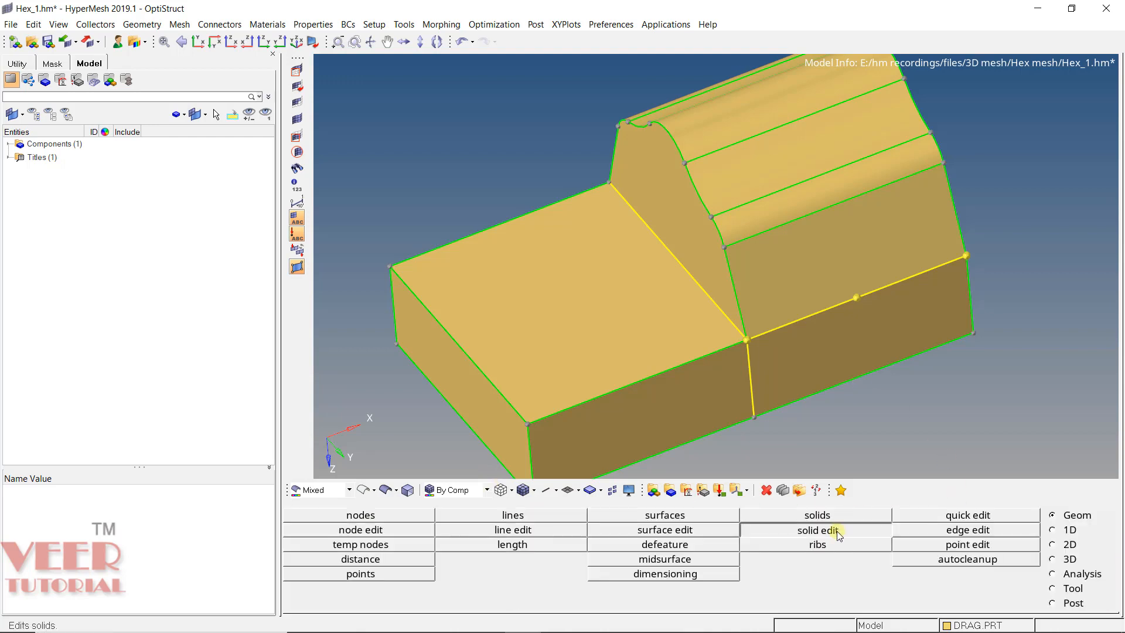
{"action": "left_click", "coordinate": [323, 560]}
{"action": "left_click", "coordinate": [719, 349]}
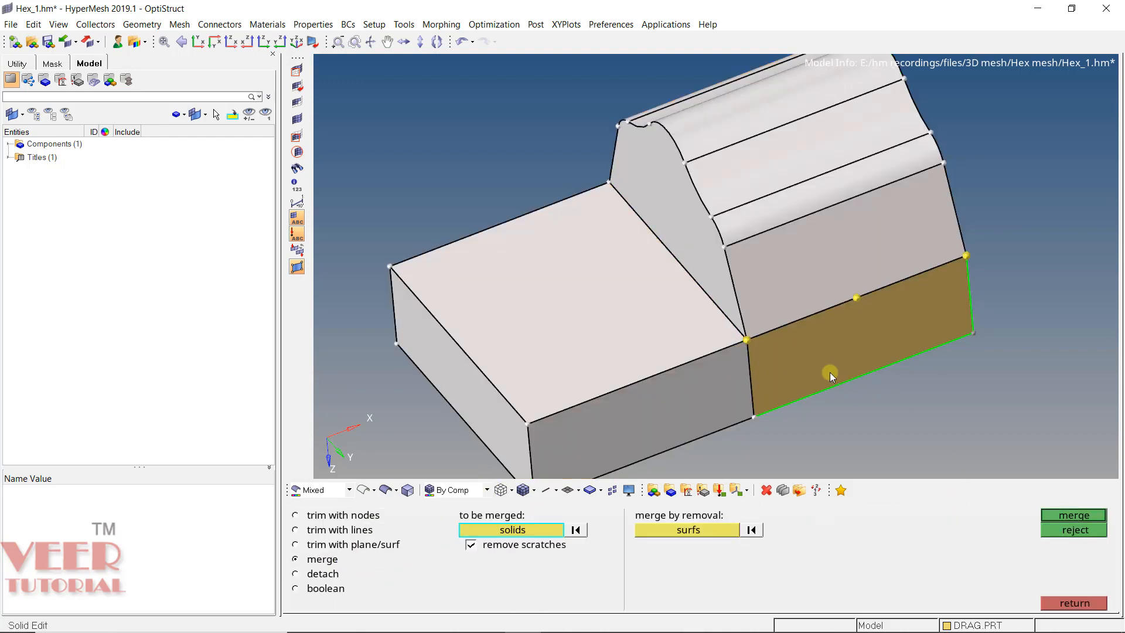
{"action": "left_click", "coordinate": [830, 371]}
{"action": "left_click", "coordinate": [1072, 513]}
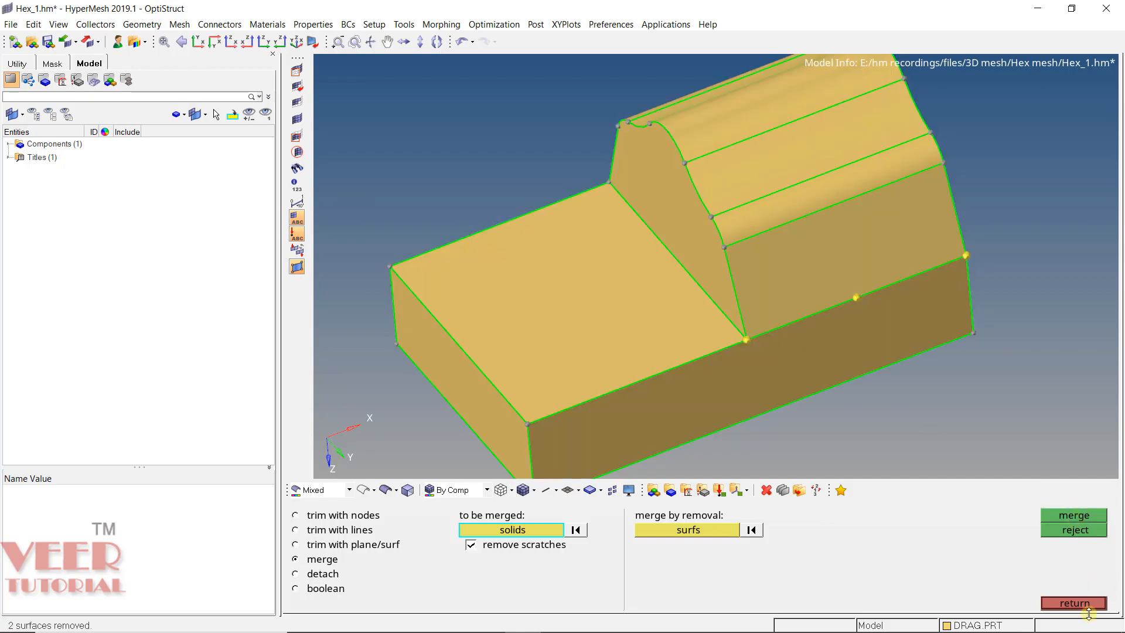
{"action": "left_click", "coordinate": [1074, 603]}
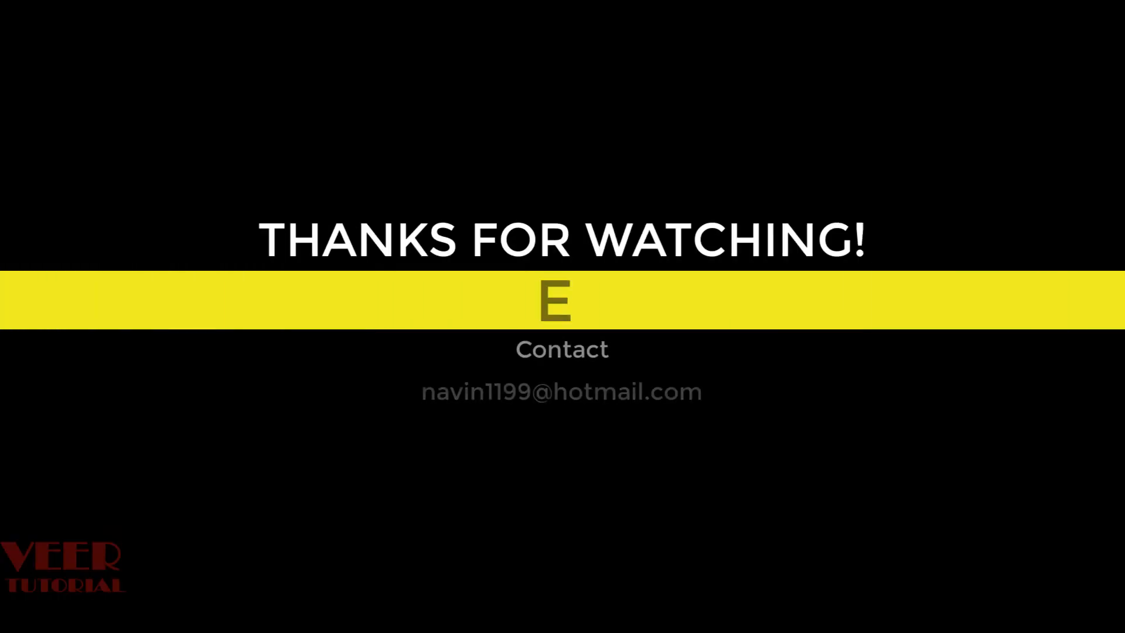